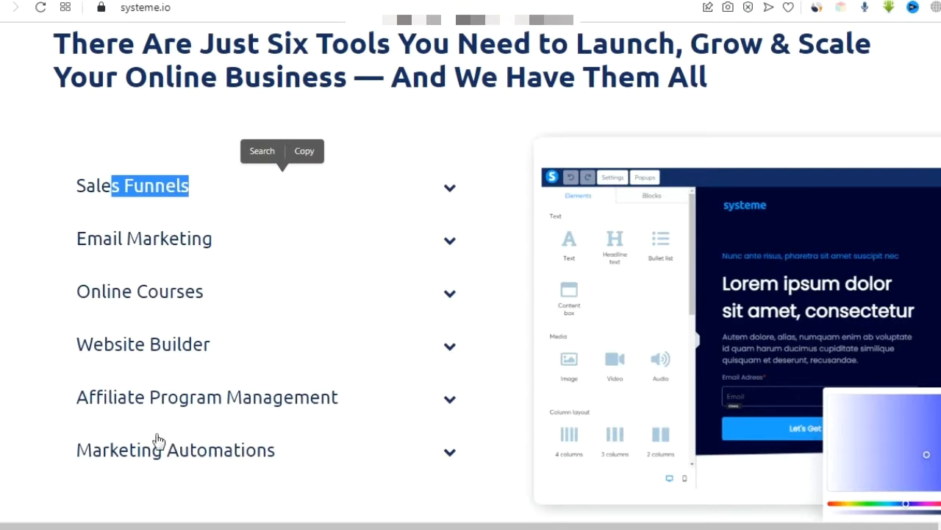
Sign in to systeme.io and go to the Funnels list.
click(23, 142)
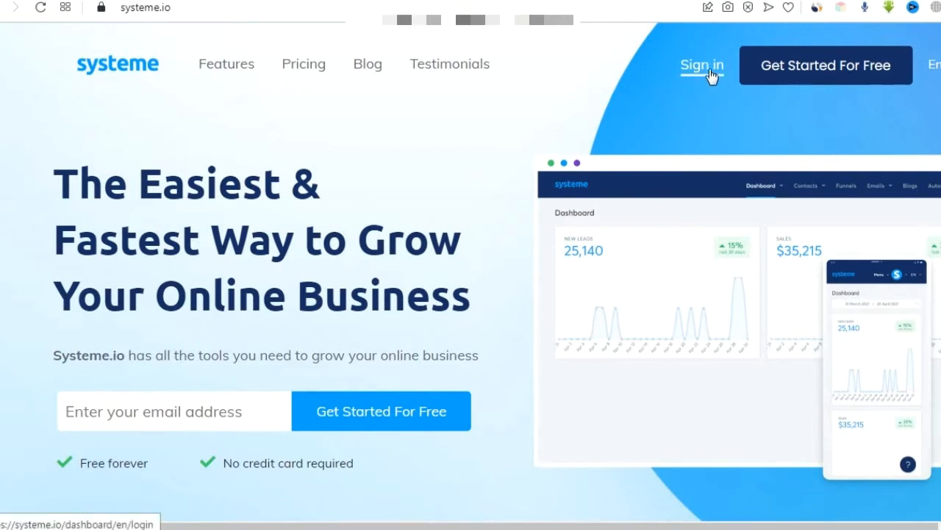
click(703, 66)
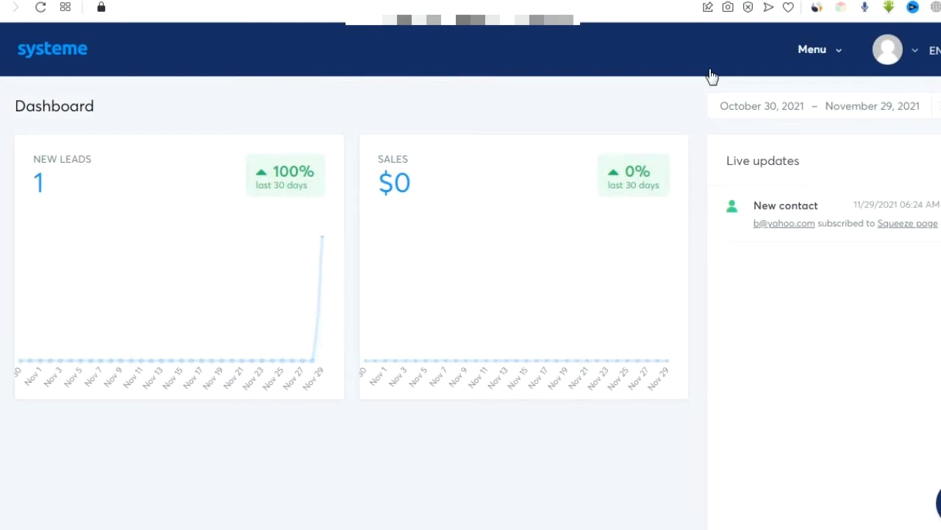
mouse_move(832, 56)
click(783, 189)
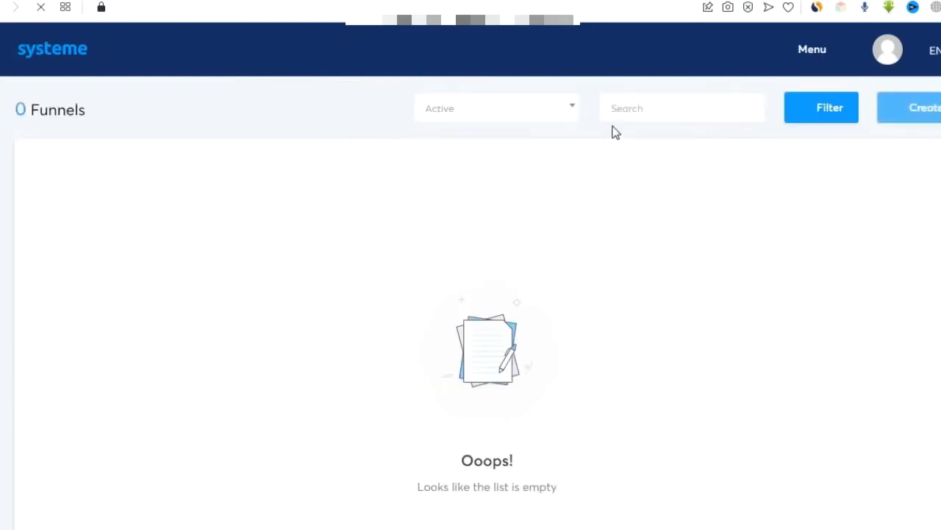
Create a Build an audience funnel named 'test' and browse its squeeze-page templates.
click(921, 116)
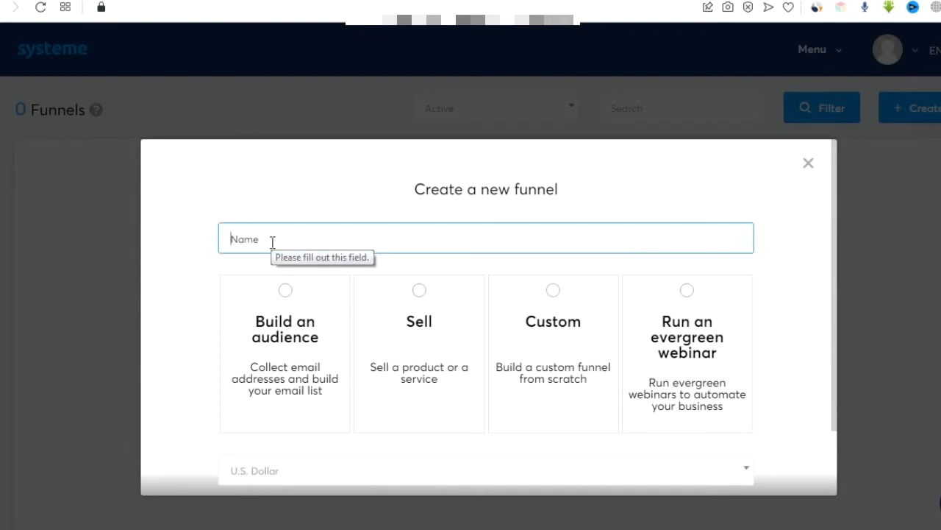
text(test)
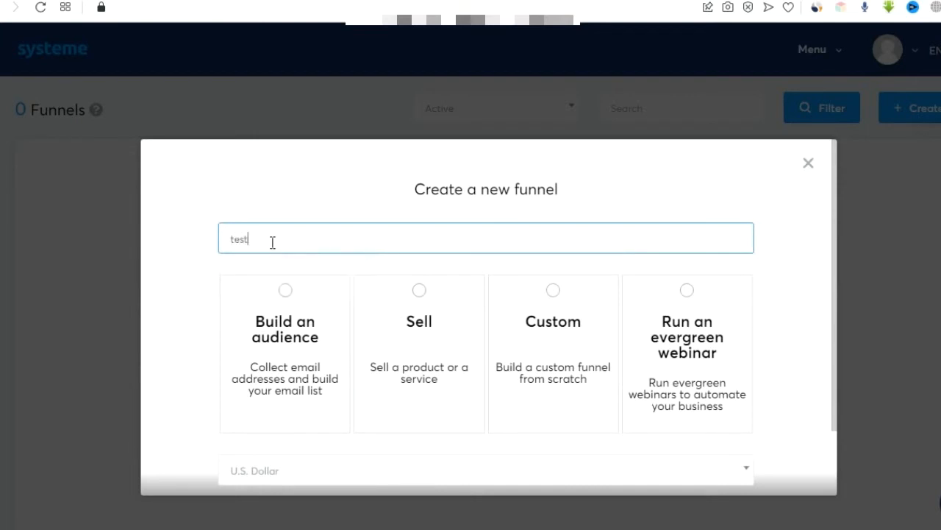
click(287, 301)
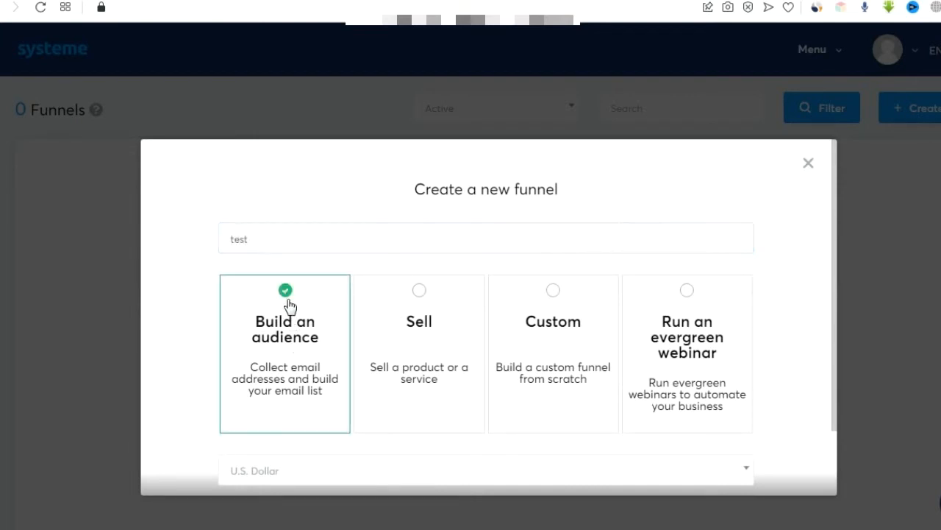
scroll(436, 358, down, 2)
click(486, 448)
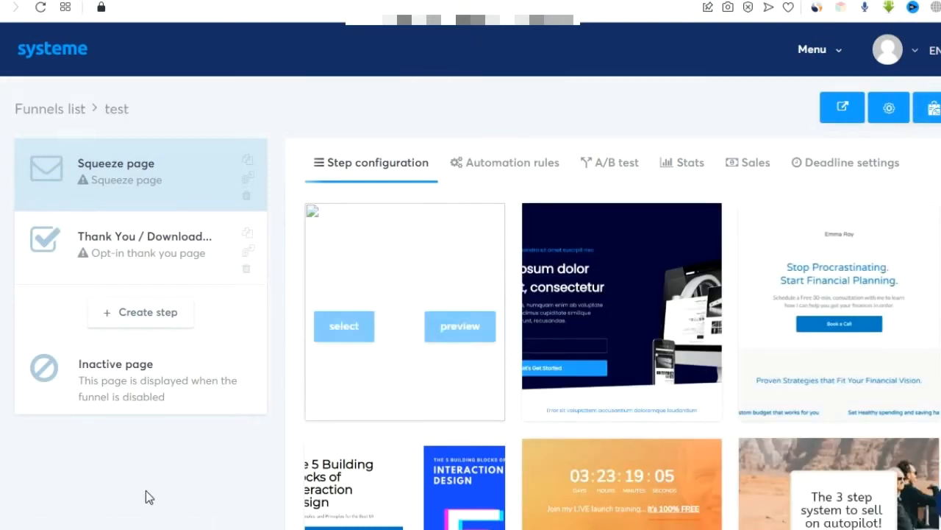
scroll(152, 464, down, 5)
scroll(153, 464, down, 3)
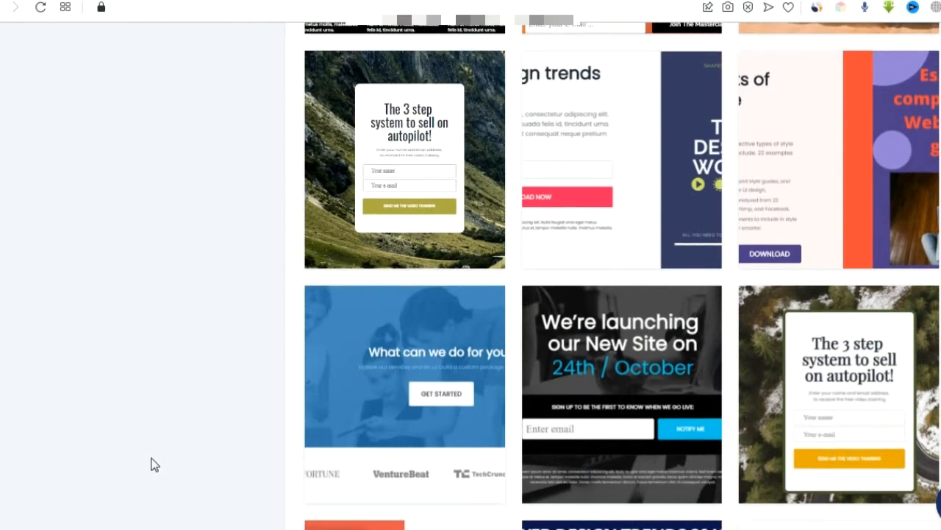
scroll(151, 464, down, 15)
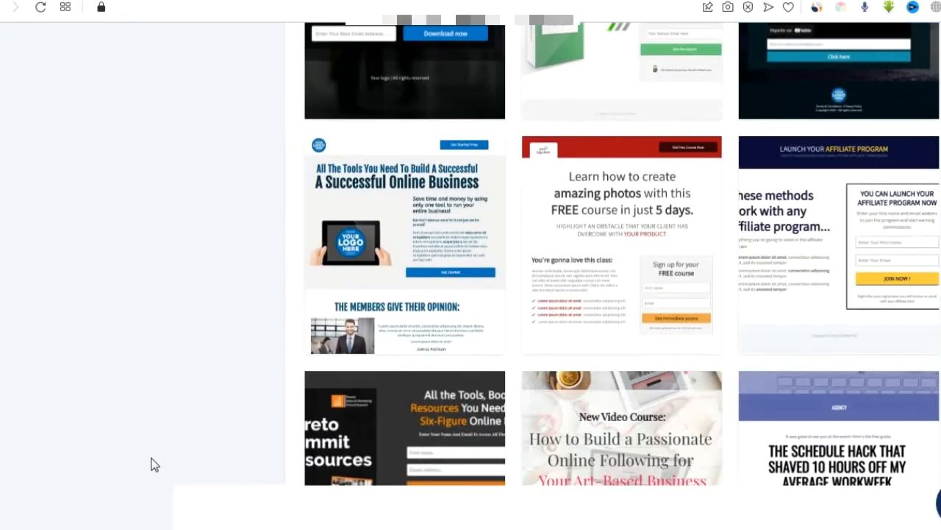
scroll(152, 464, down, 3)
scroll(151, 463, up, 9)
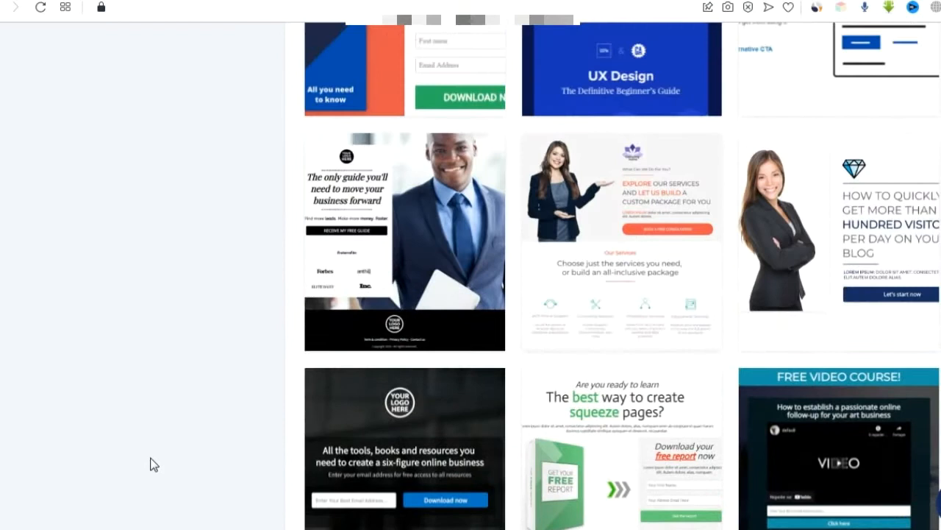
scroll(152, 463, down, 2)
Apply the squeeze pages template and change the page URL path to 'test'.
click(571, 322)
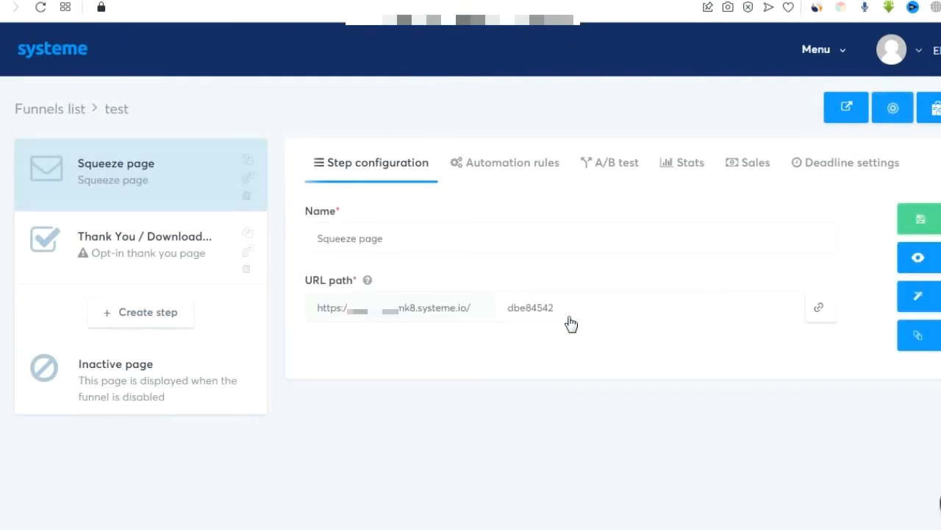
click(563, 307)
drag(563, 307, 490, 318)
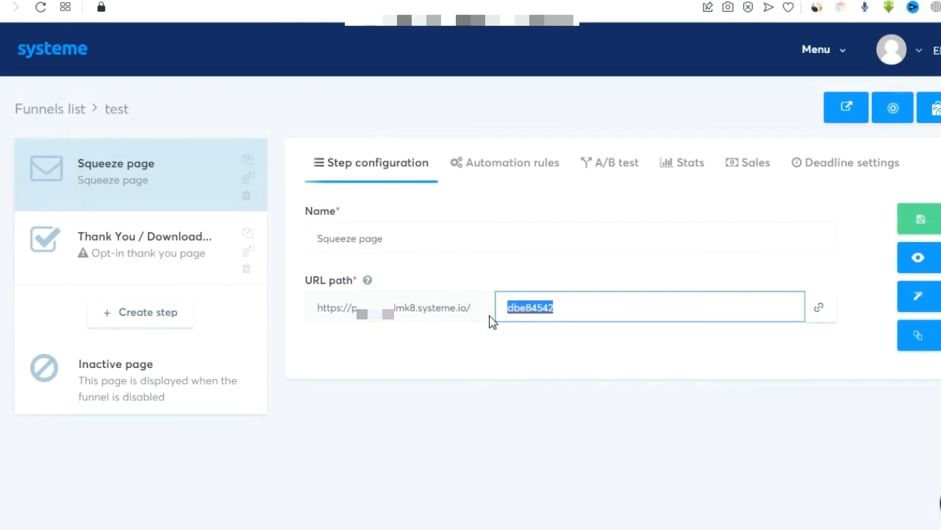
text(test)
Delete the Thank You step and open the remaining squeeze page in the editor.
click(893, 117)
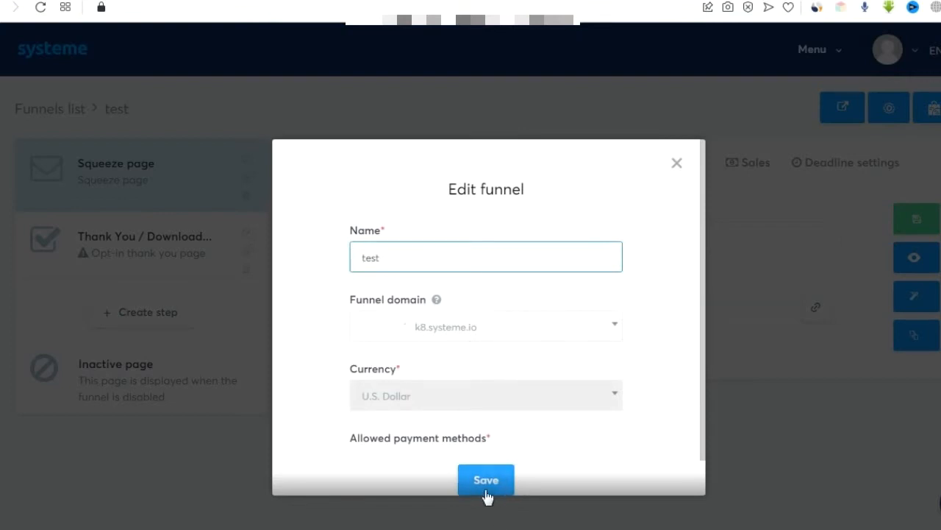
click(675, 167)
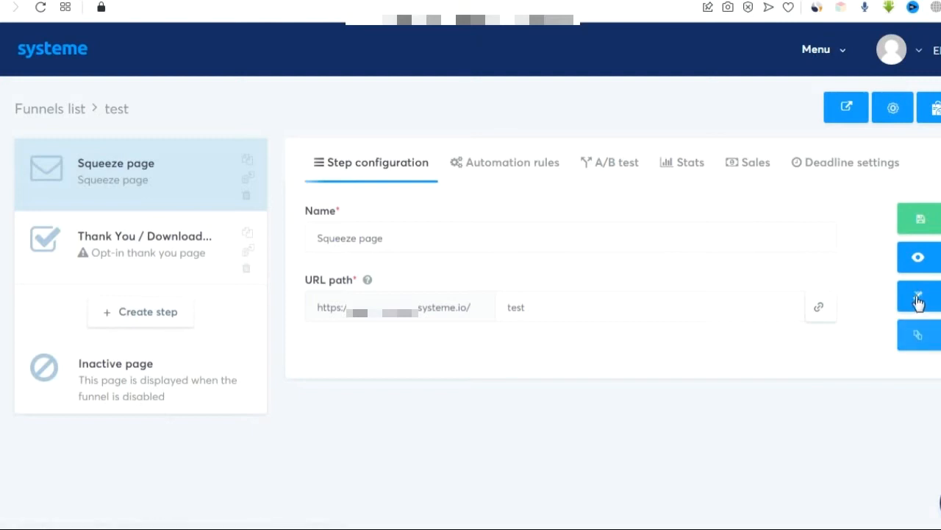
click(246, 270)
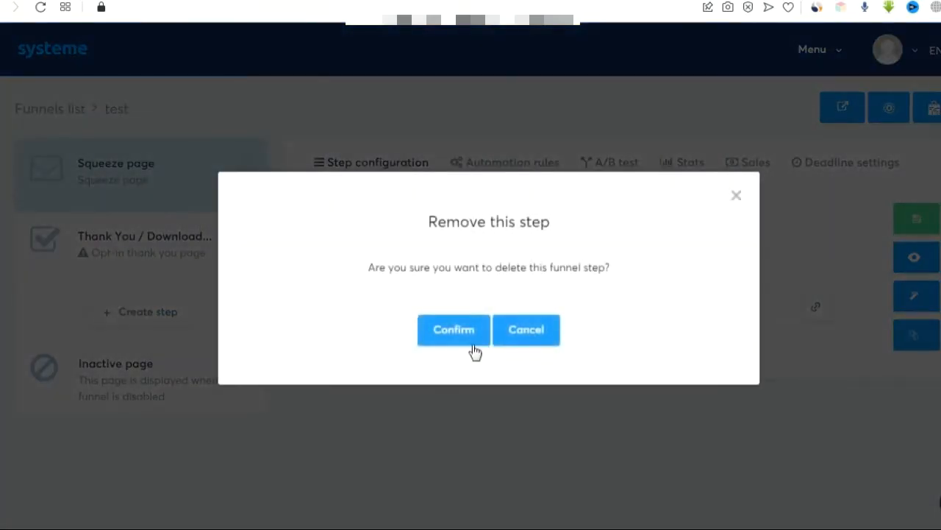
click(463, 335)
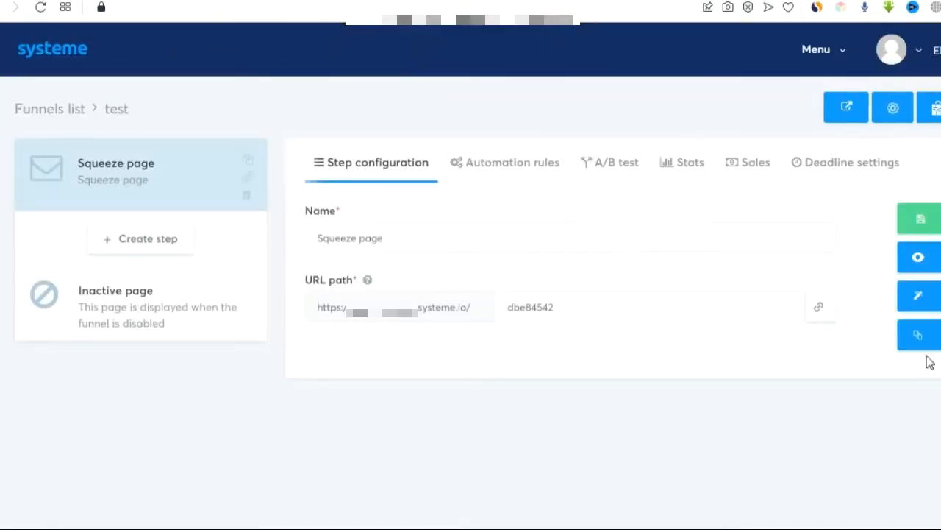
click(918, 298)
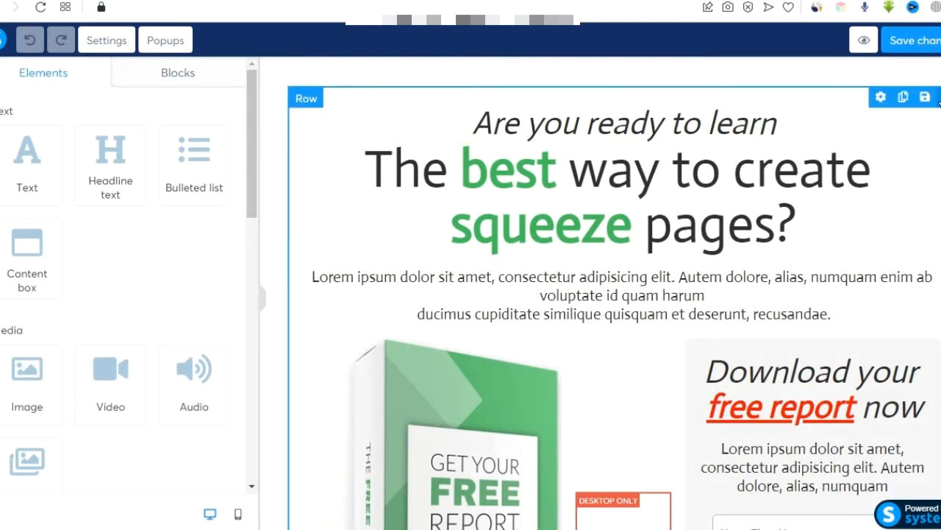
Delete the hero row, footer row and both remaining sections, then save and preview the blank page.
click(939, 101)
click(563, 88)
click(938, 162)
click(565, 89)
click(940, 64)
click(559, 90)
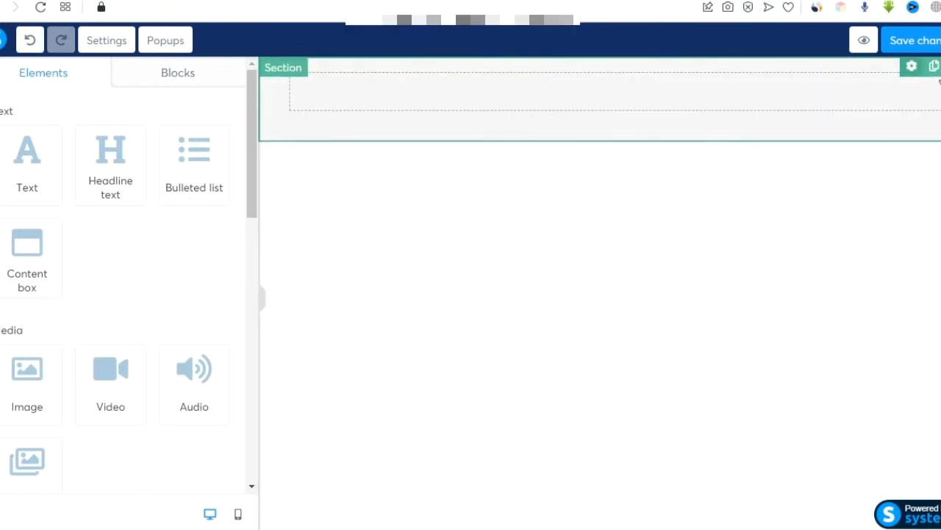
click(940, 66)
click(561, 94)
click(899, 43)
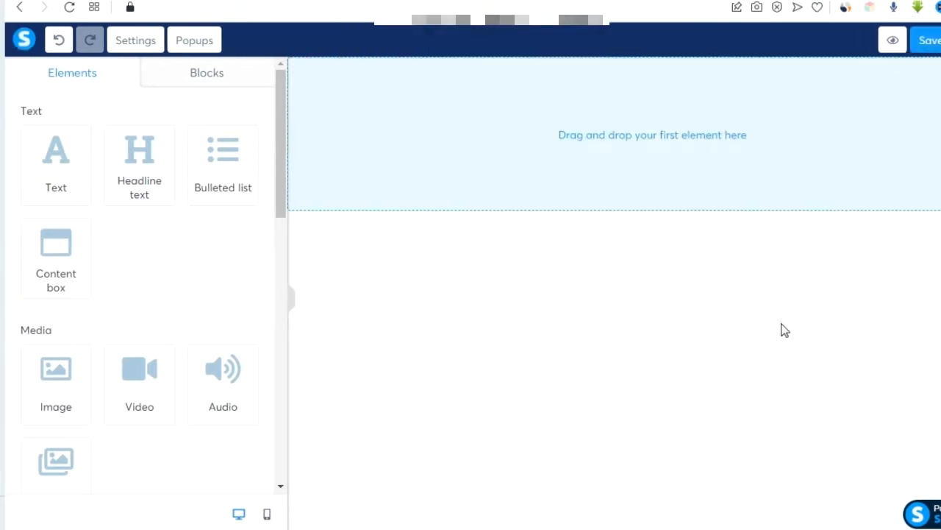
click(890, 44)
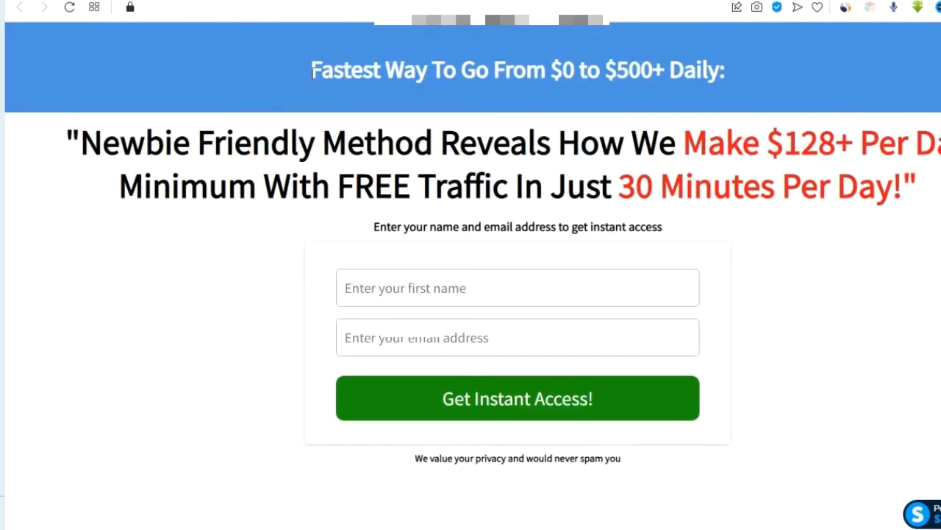
Paste the reference banner headline into a new text block at the top of the page.
drag(312, 70, 757, 85)
key(ctrl+c)
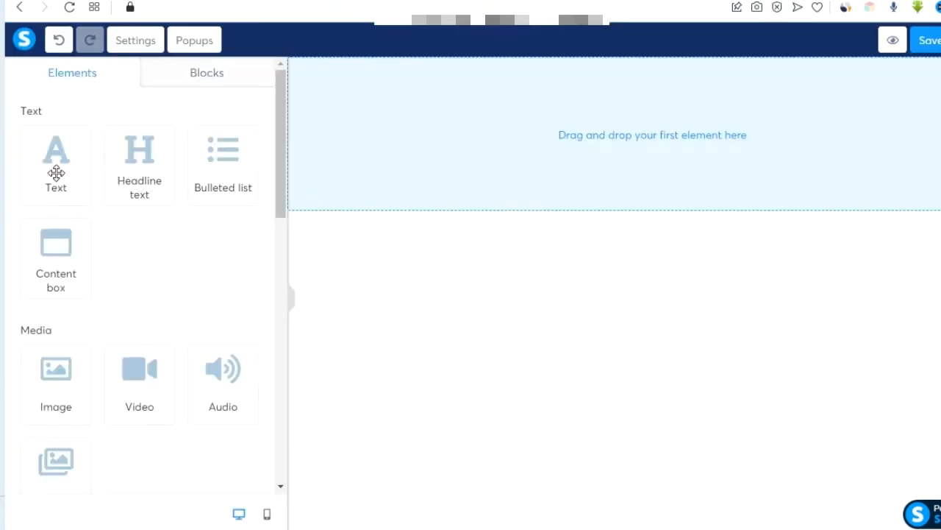
drag(57, 173, 640, 103)
click(633, 126)
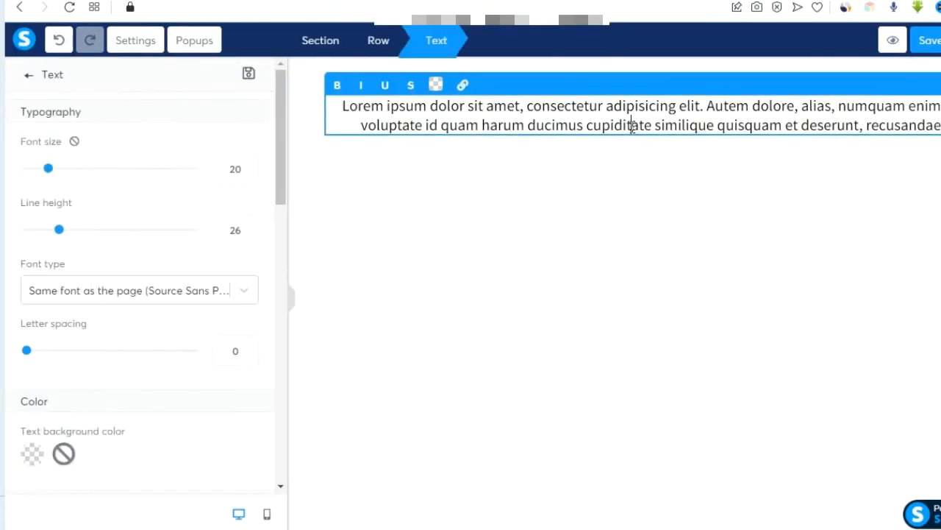
double_click(632, 125)
key(ctrl+a)
key(ctrl+v)
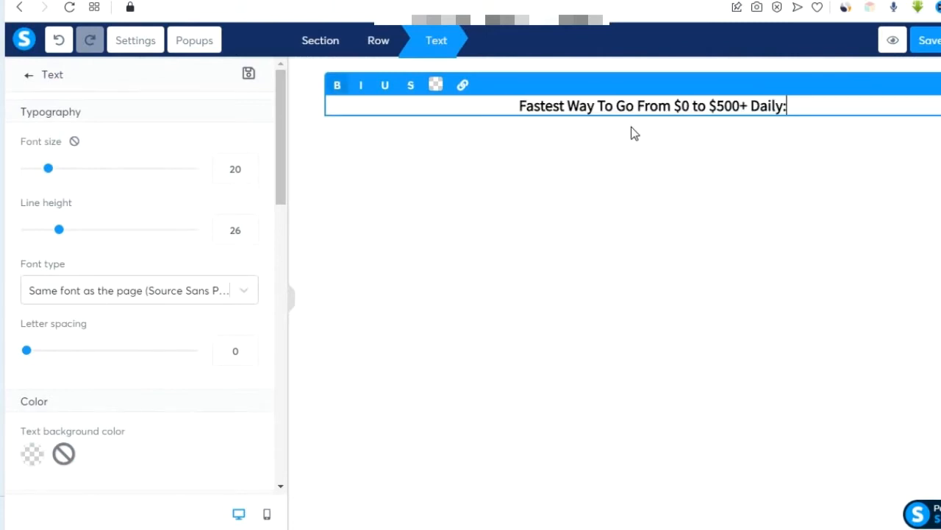
click(629, 201)
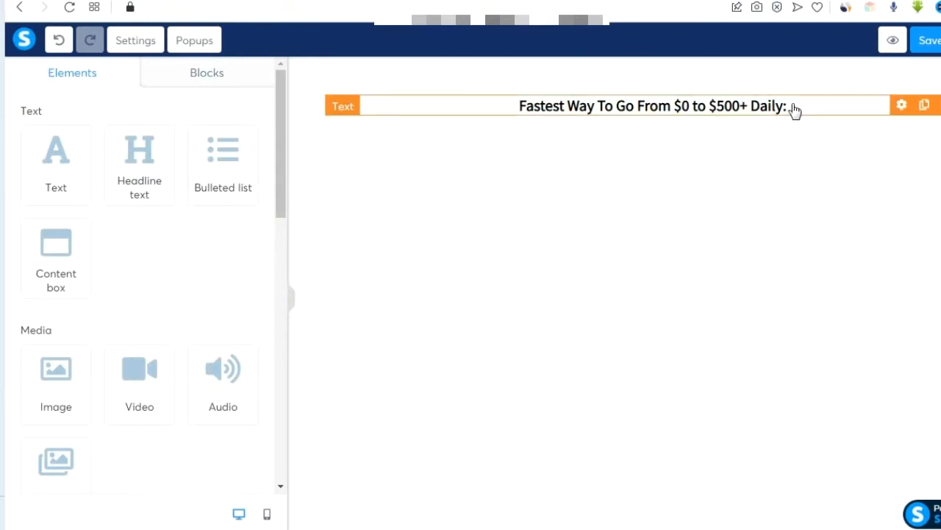
Remove the colon after 'Daily' and enlarge the headline's font size.
click(798, 106)
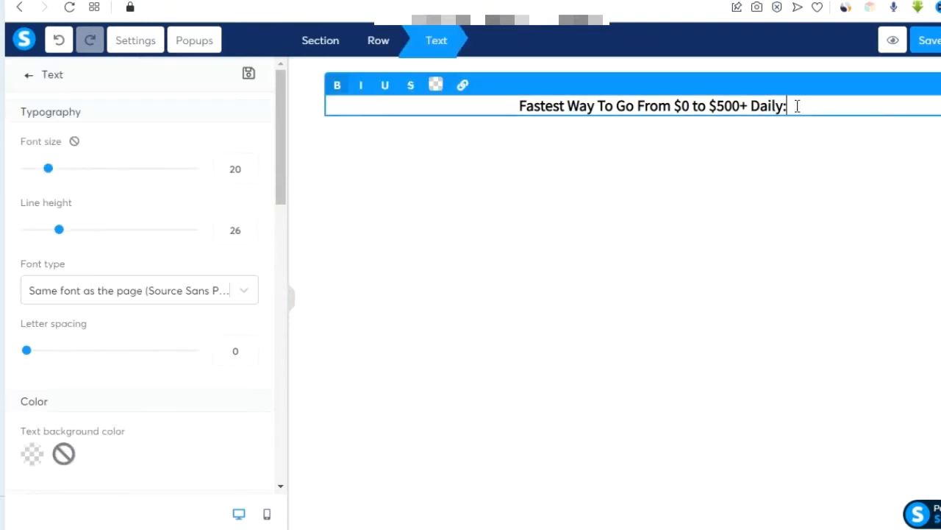
key(BackSpace)
click(695, 233)
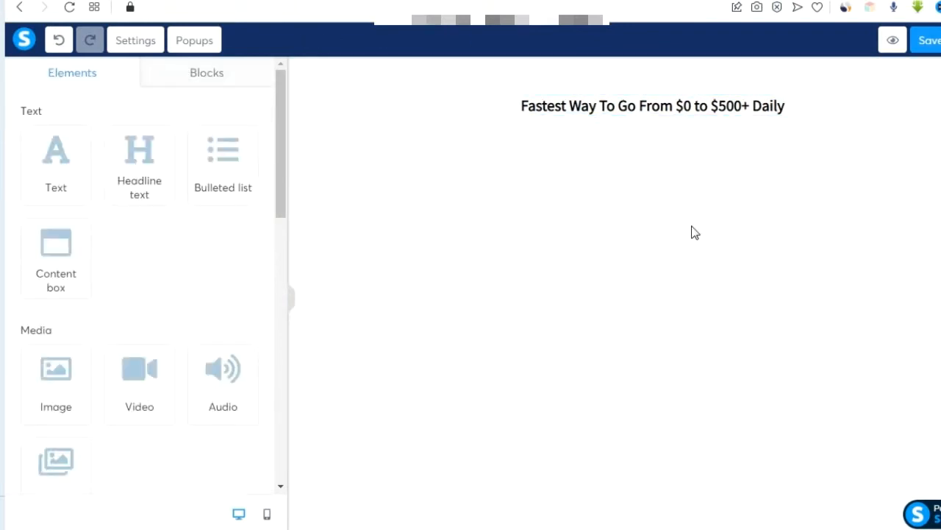
click(678, 112)
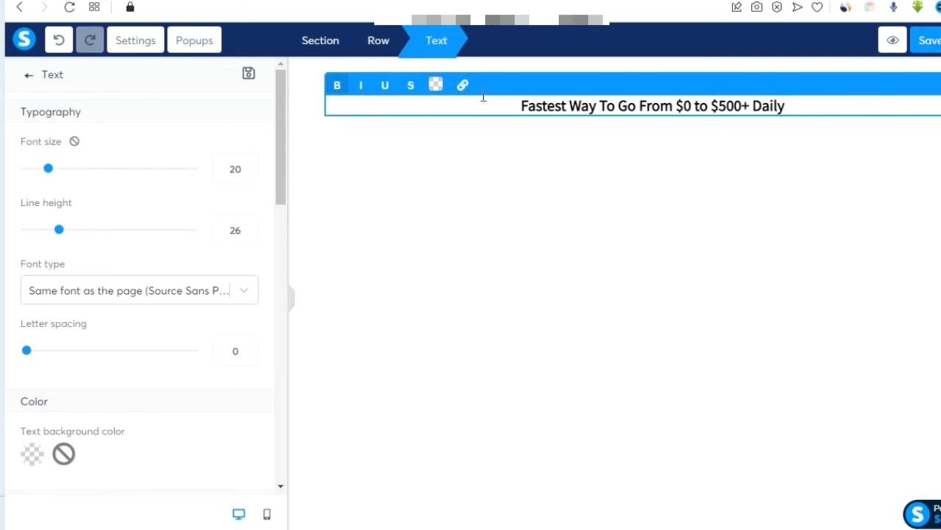
drag(49, 168, 68, 169)
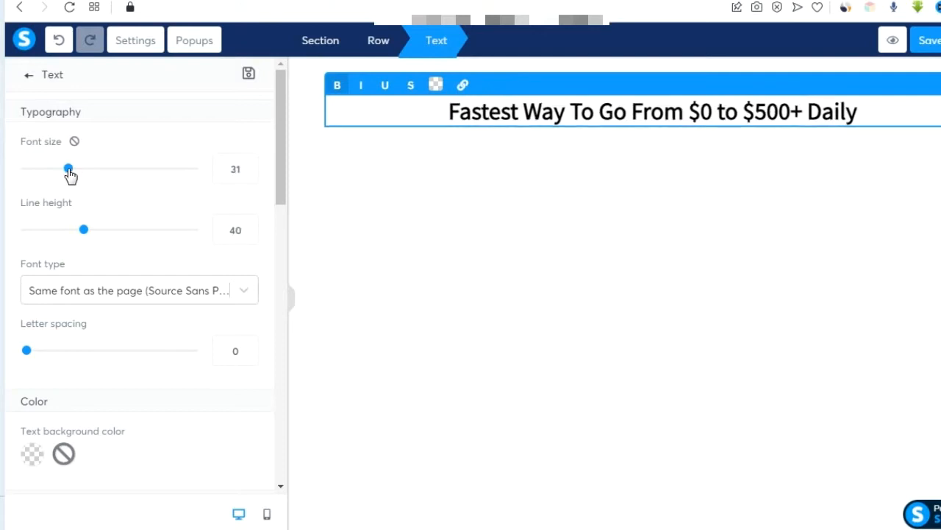
click(474, 229)
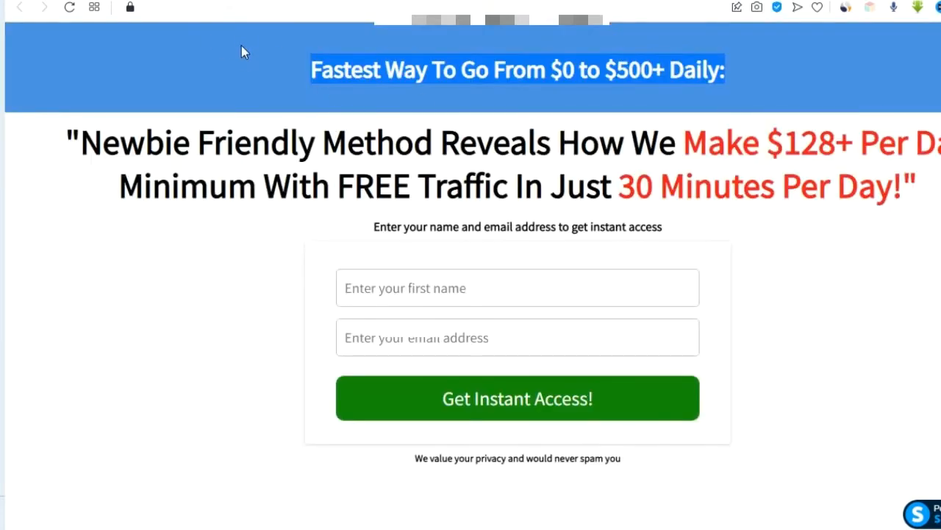
click(236, 73)
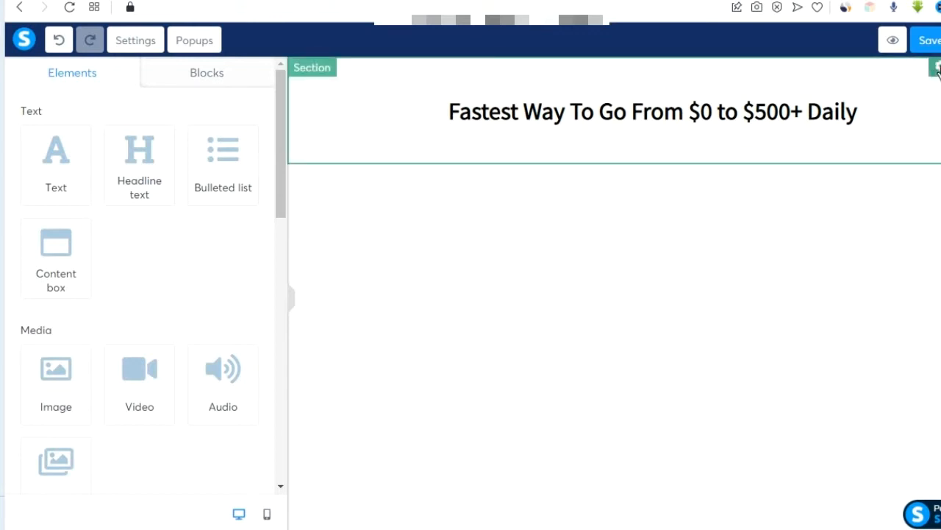
click(937, 67)
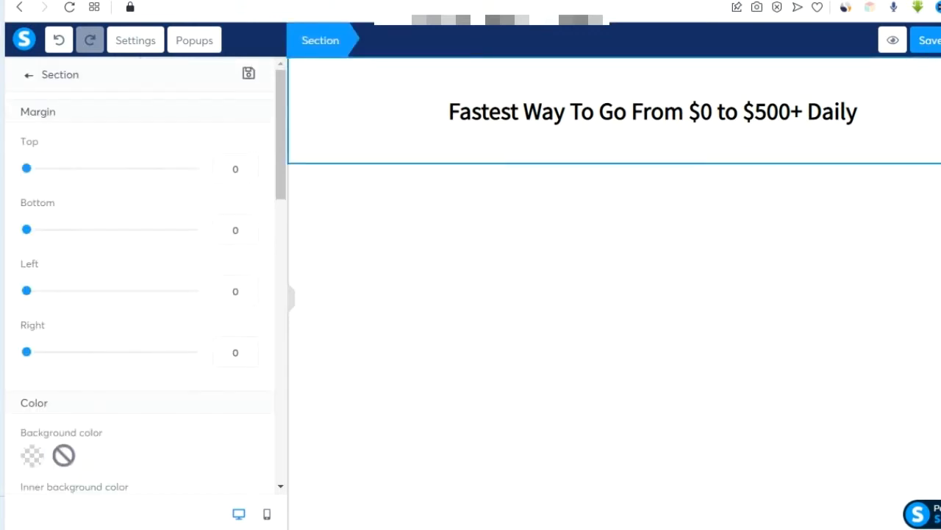
Give the top section a blue background colour.
click(32, 458)
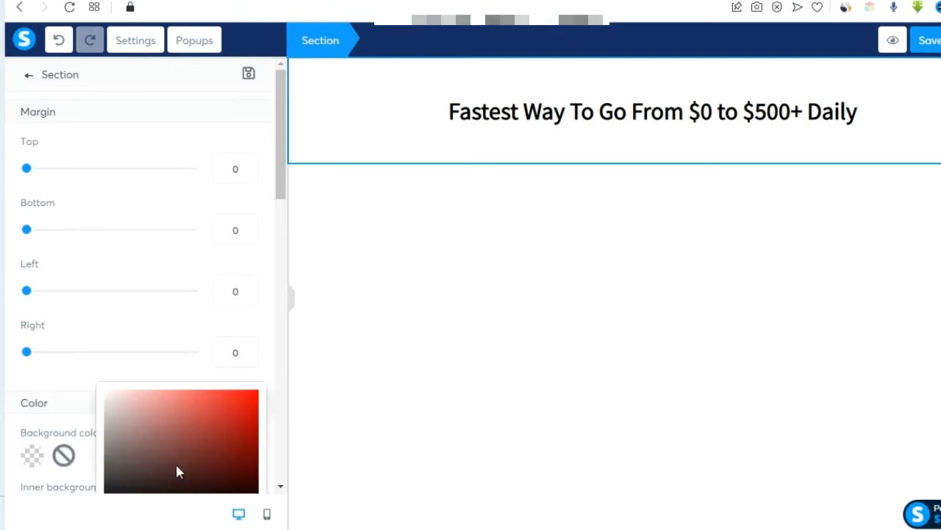
scroll(177, 470, down, 3)
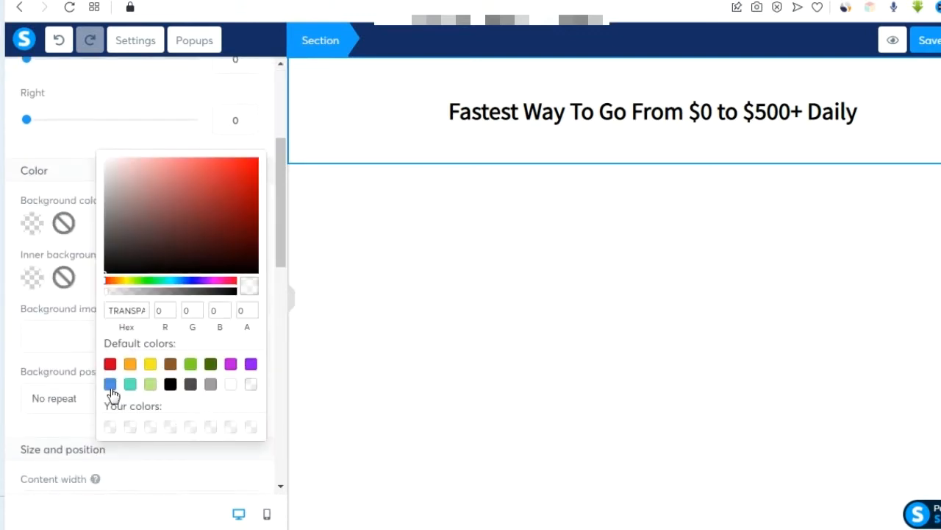
click(110, 384)
click(332, 283)
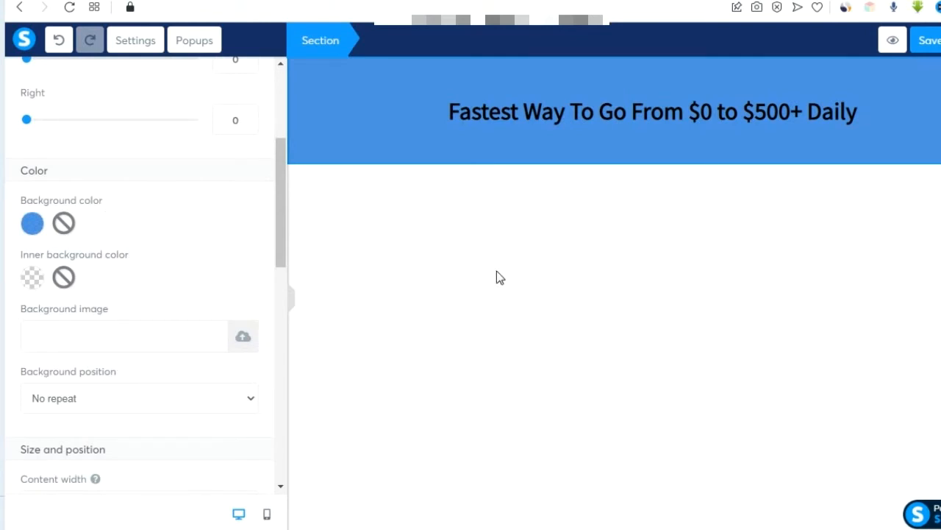
click(526, 247)
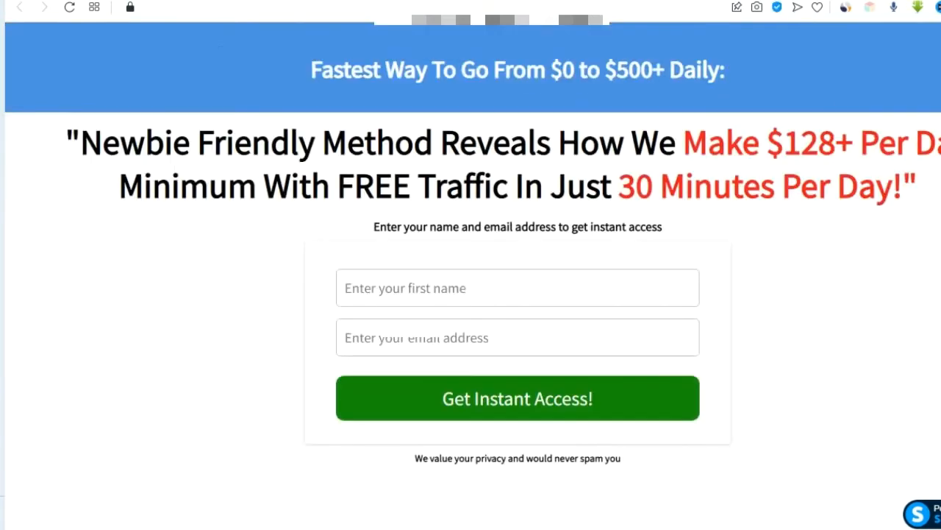
Copy the reference page's main headline and add a new text block below the blue banner.
drag(68, 137, 934, 191)
click(508, 101)
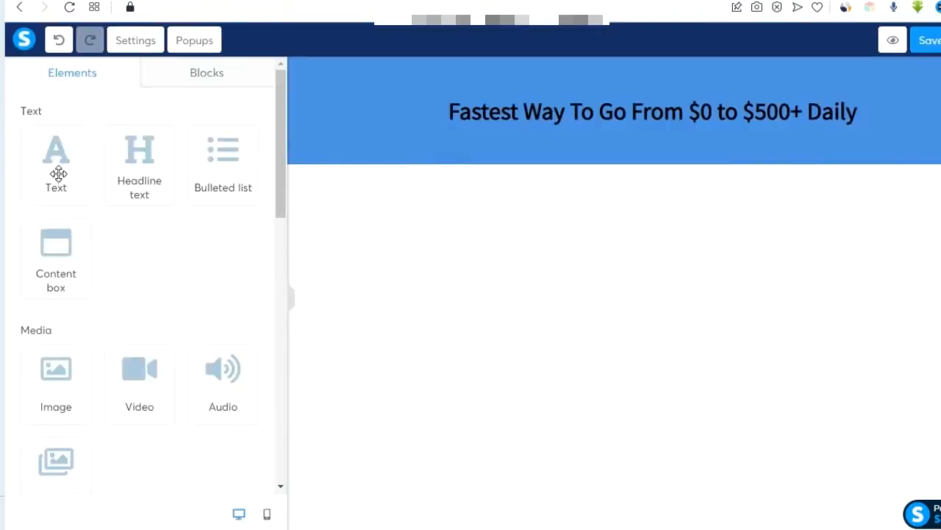
drag(59, 174, 640, 165)
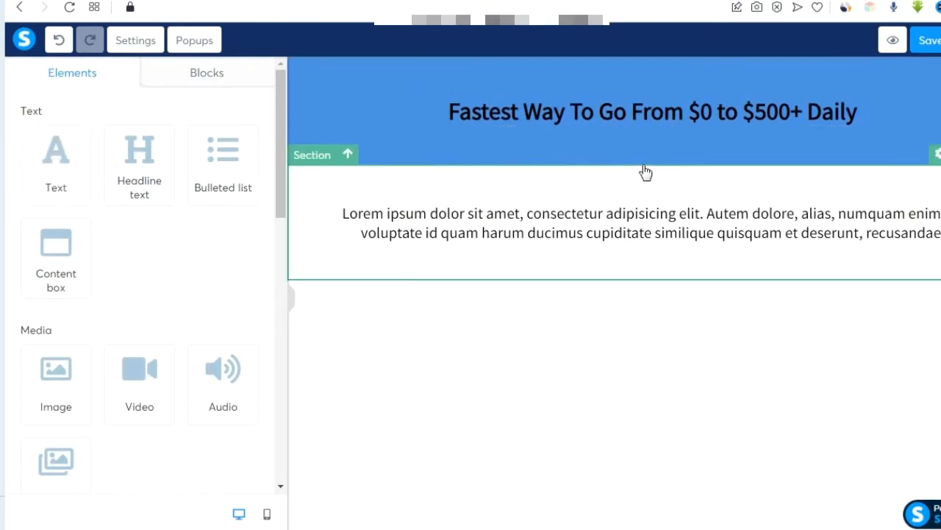
Paste the 'Newbie Friendly Method…' headline into the new text block and set its font size to 47.
key(ctrl+a)
key(ctrl+v)
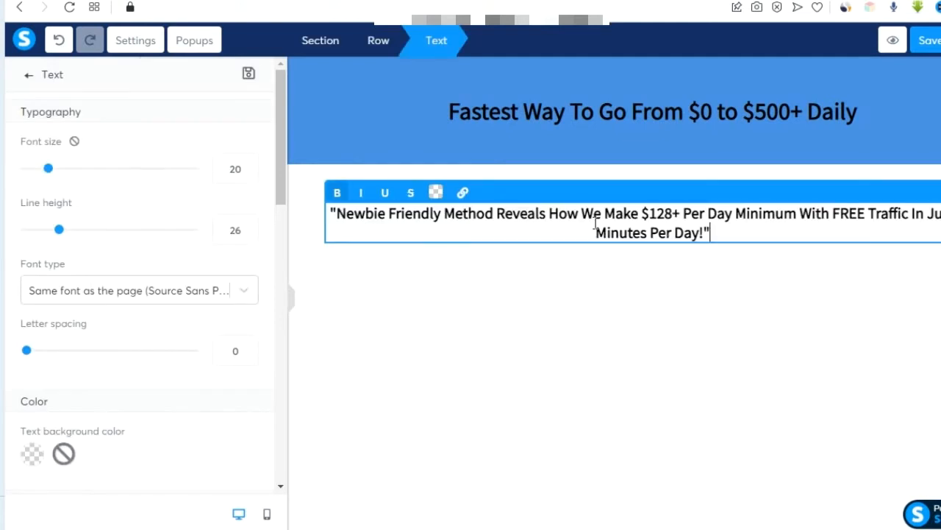
click(466, 350)
click(603, 219)
drag(48, 170, 98, 175)
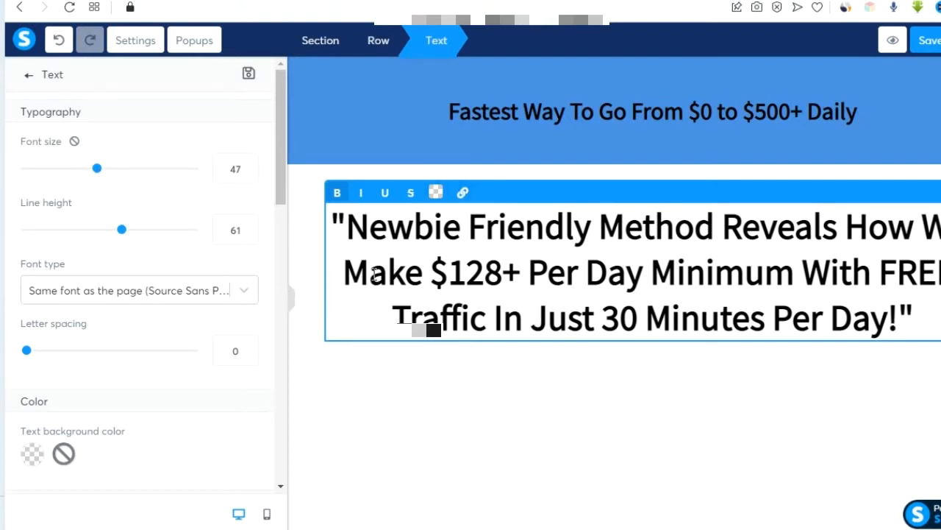
drag(351, 271, 647, 273)
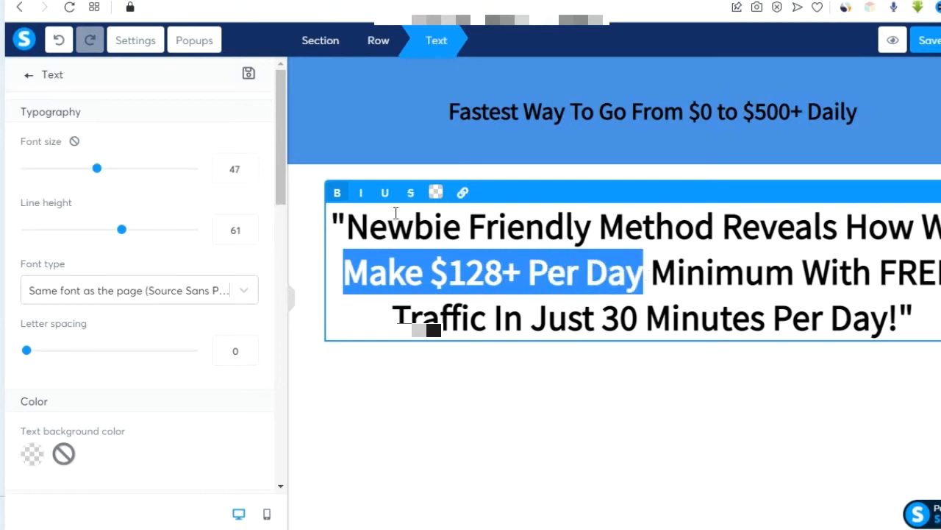
Colour the phrase 'Make $128+ Per Day' orange, hex EA4517.
click(436, 192)
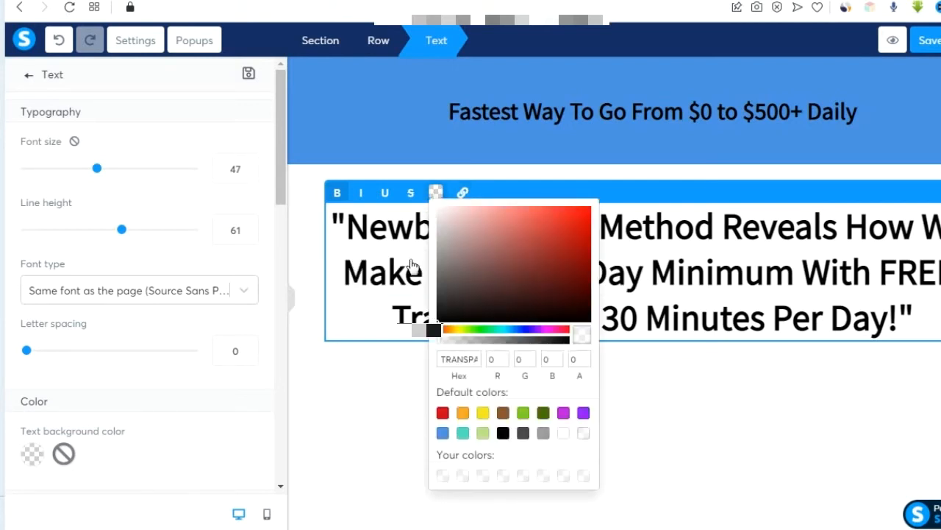
click(458, 330)
click(564, 223)
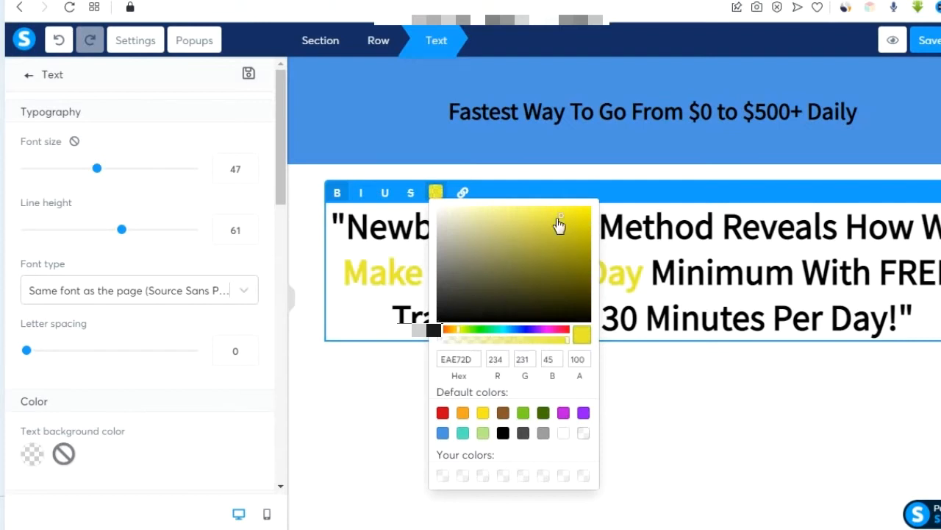
click(519, 254)
click(516, 253)
click(512, 237)
click(506, 230)
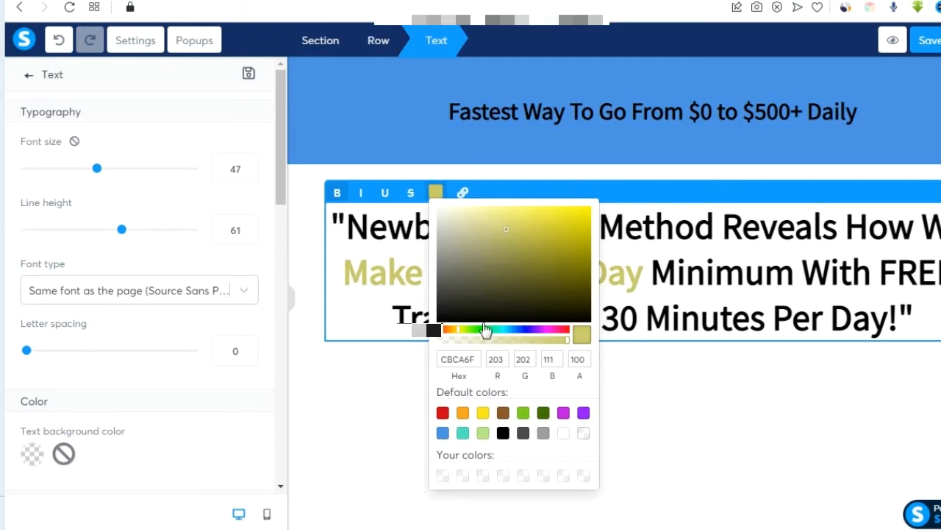
click(445, 329)
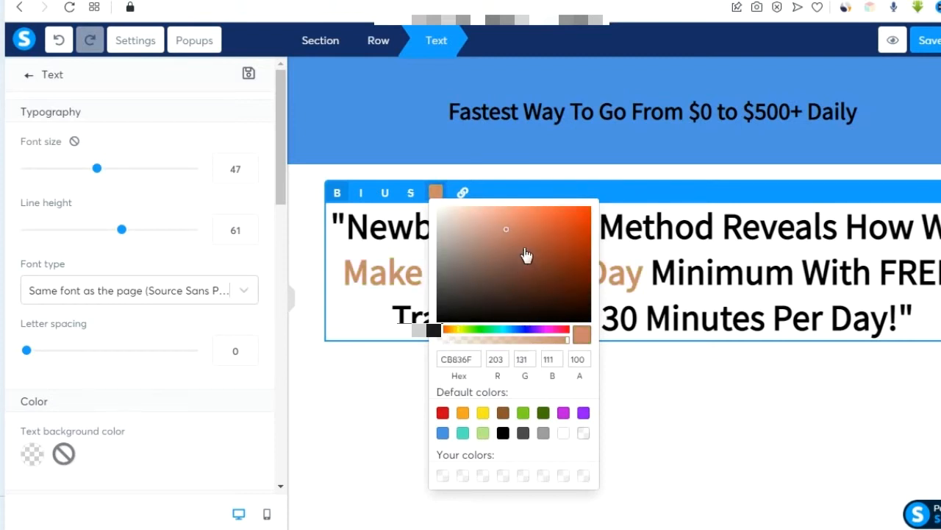
click(577, 217)
click(459, 358)
double_click(459, 359)
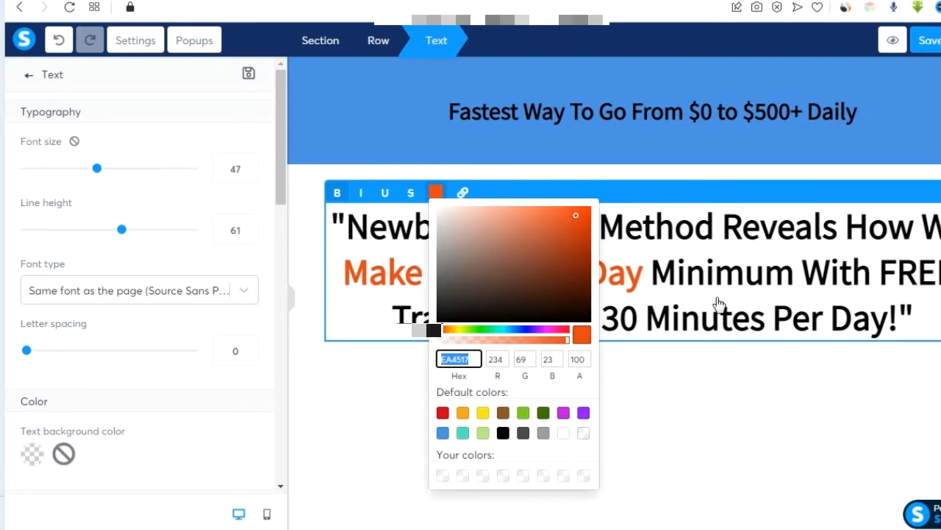
click(709, 321)
Colour '30 Minutes Per Day!' the same orange by pasting hex EA4517.
drag(609, 318, 916, 320)
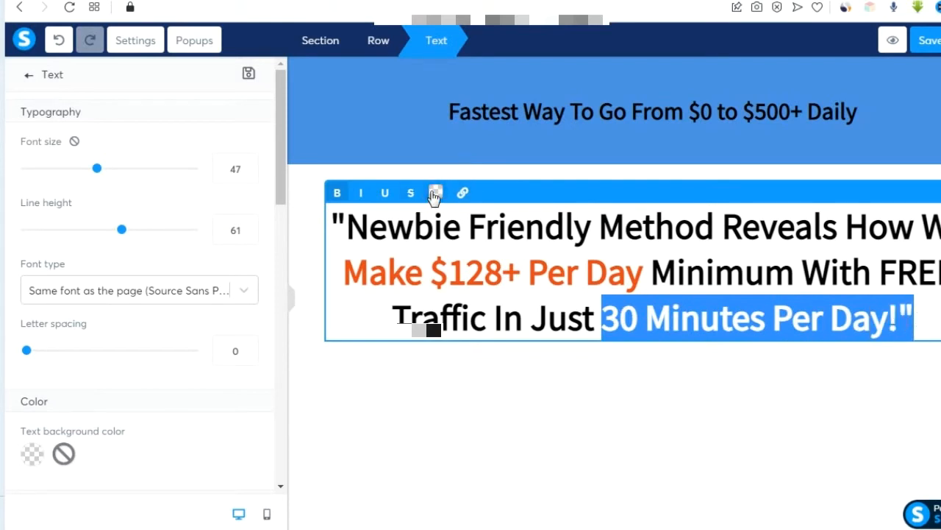
click(435, 193)
click(463, 359)
key(ctrl+a)
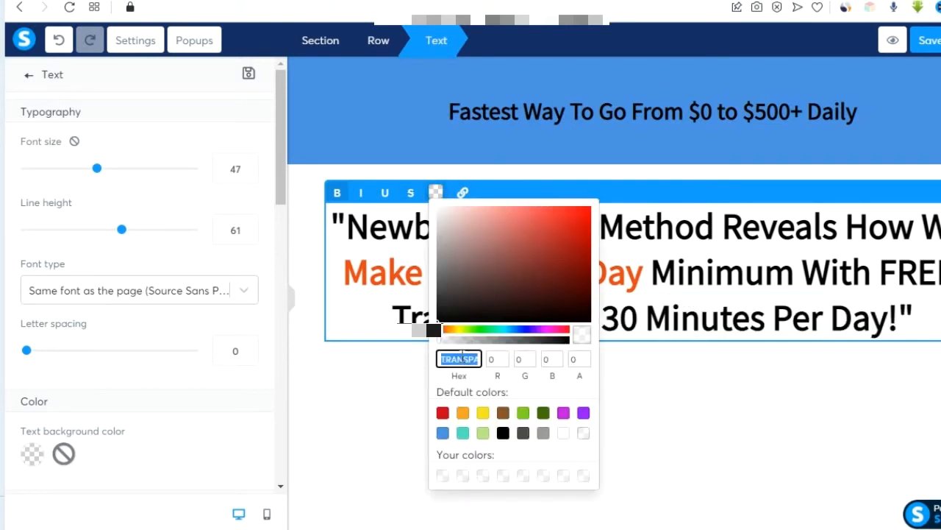
key(ctrl+v)
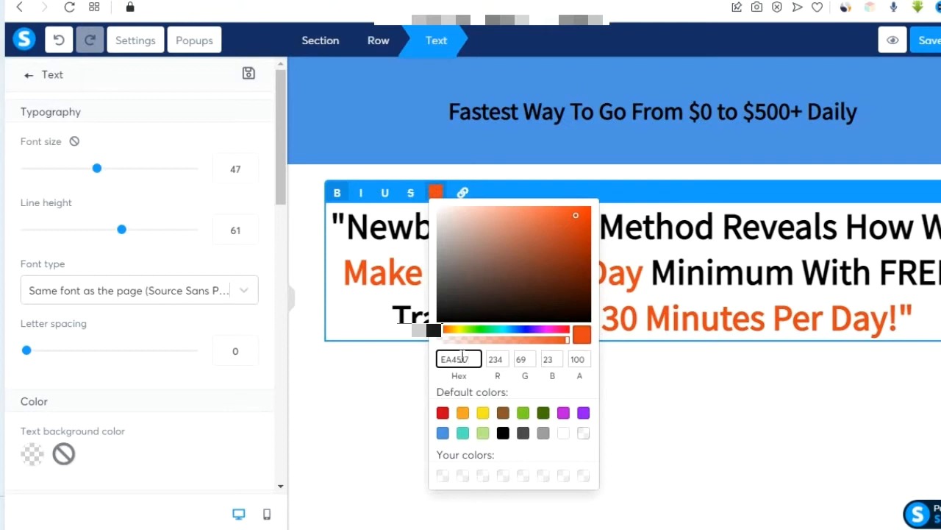
click(723, 378)
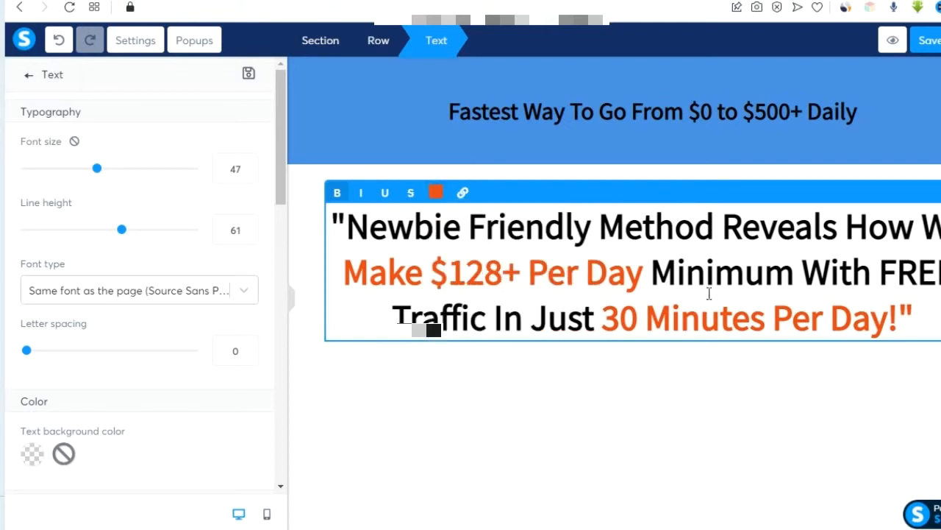
click(559, 469)
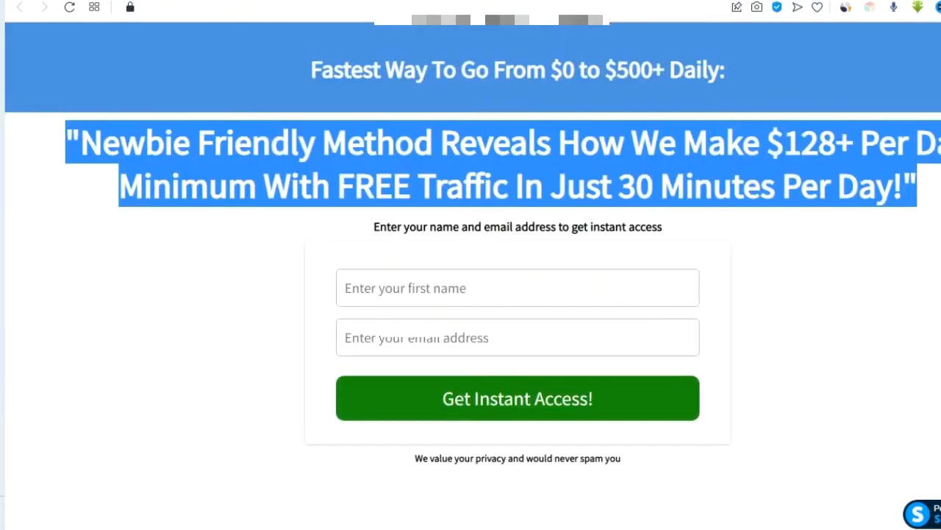
Paste 'Enter your name and email address to get instant access' into a new text block below the headline.
drag(376, 229, 662, 244)
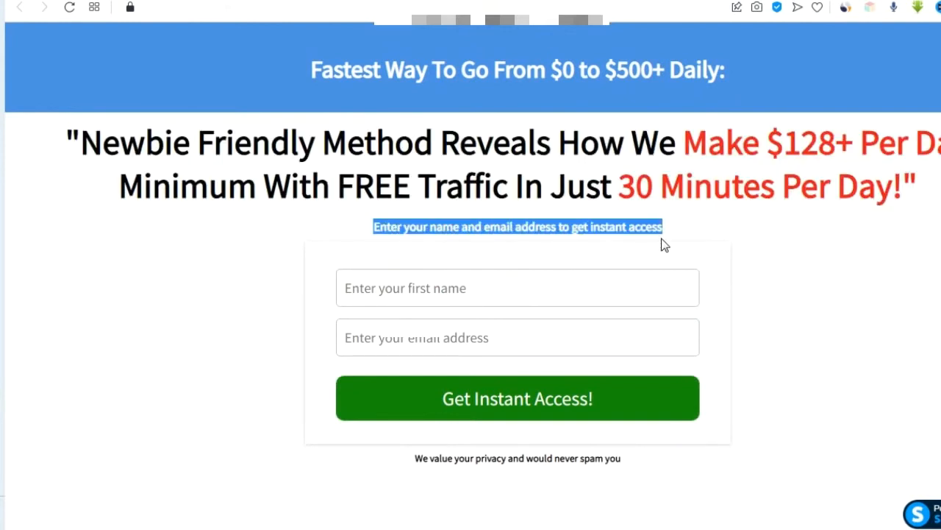
click(539, 195)
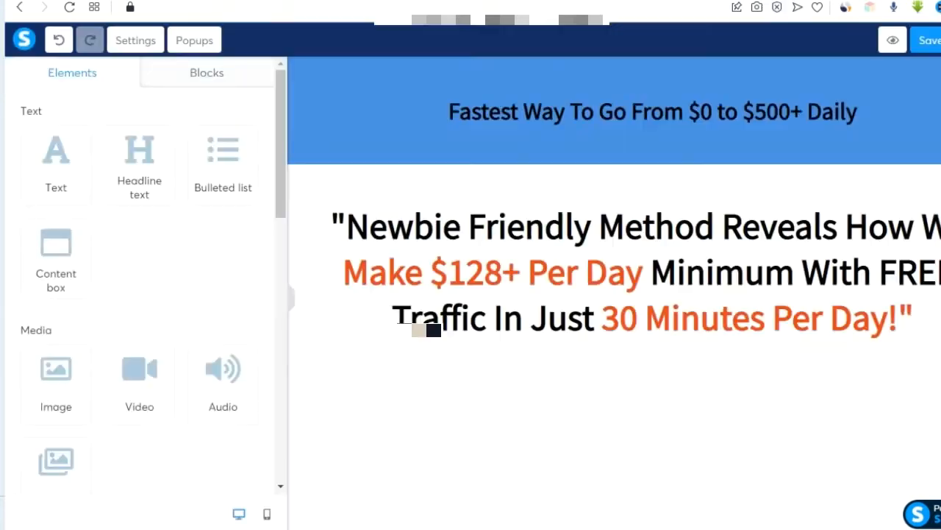
drag(53, 155, 706, 355)
click(693, 357)
double_click(691, 368)
key(ctrl+a)
key(ctrl+v)
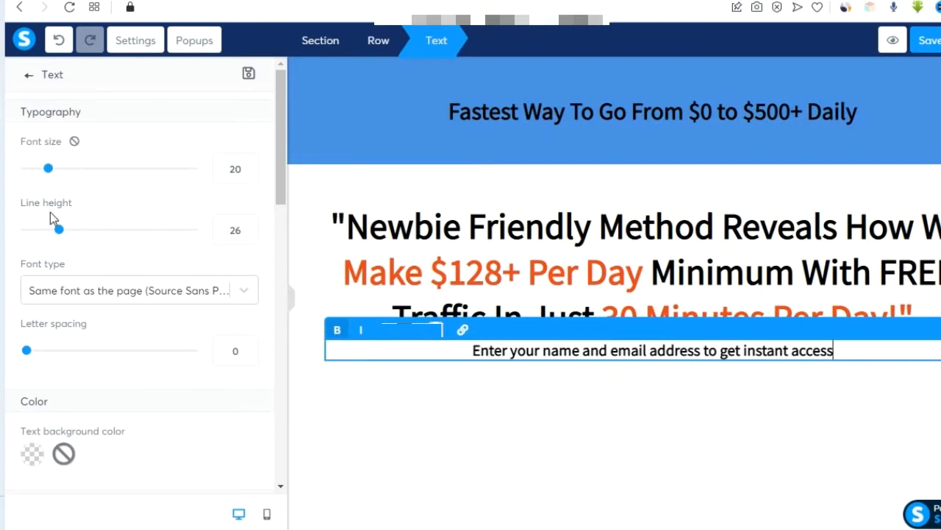
Reduce the instruction line's font size to 17.
drag(46, 169, 45, 173)
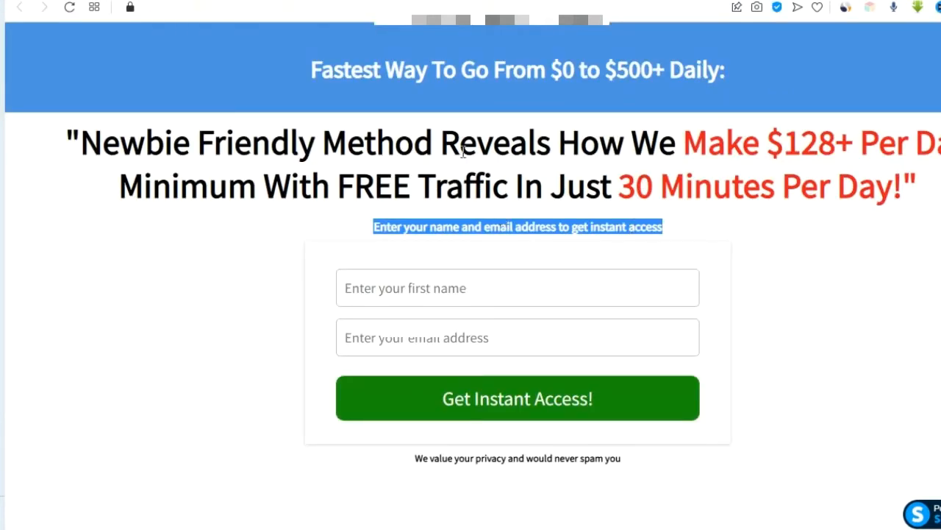
click(399, 213)
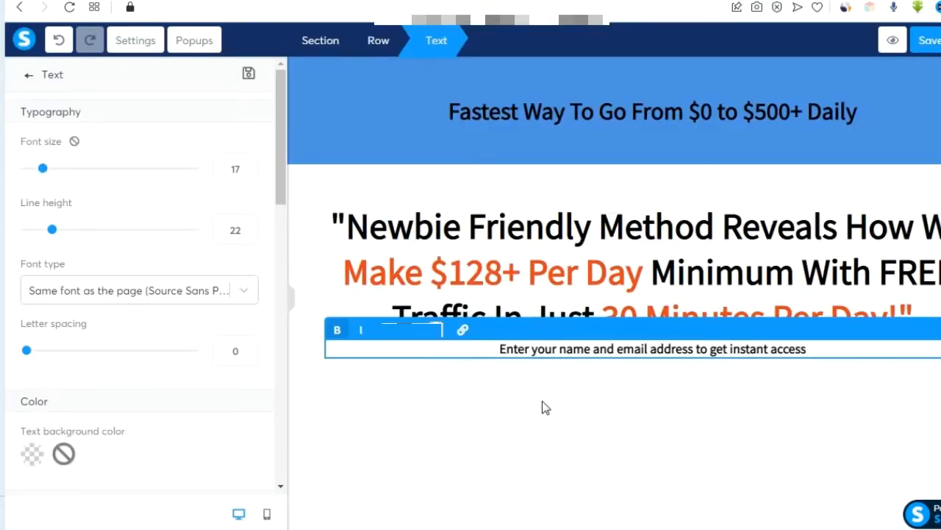
click(544, 406)
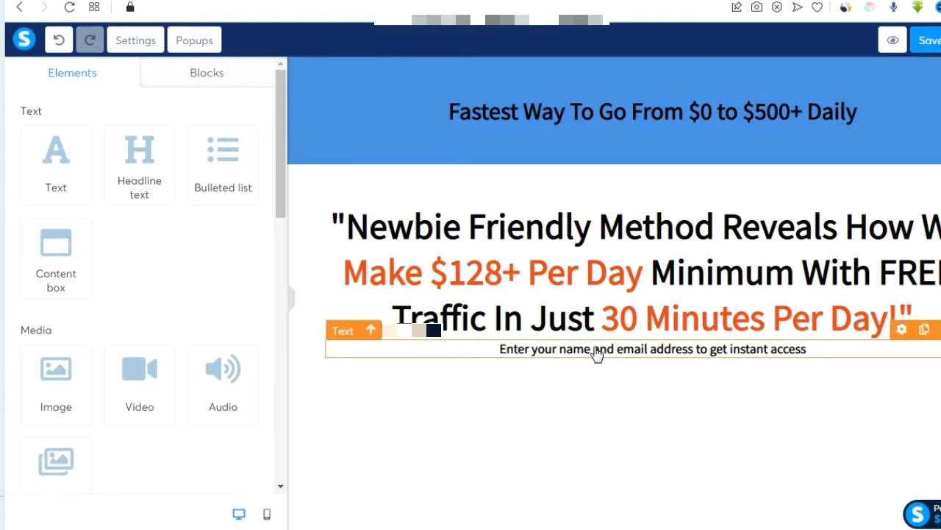
click(902, 330)
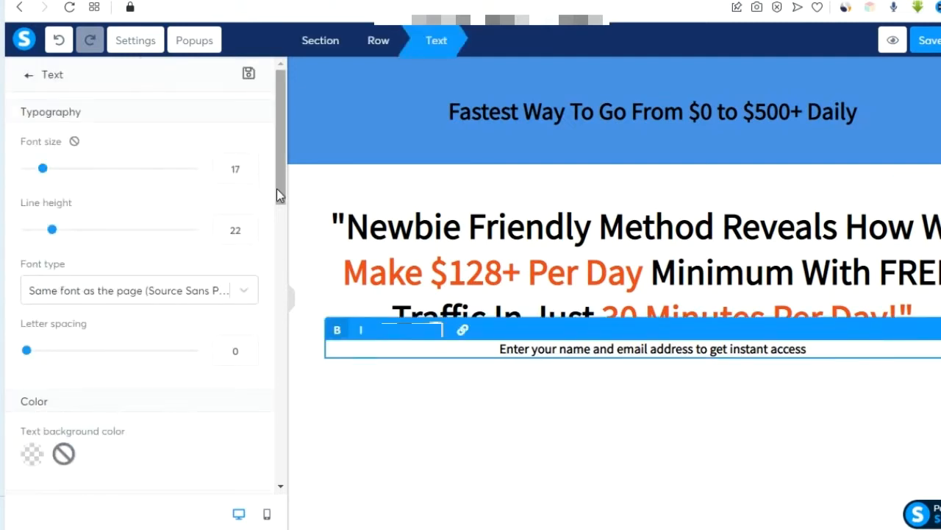
Raise the instruction line's top padding in several increments.
drag(277, 188, 267, 366)
click(249, 263)
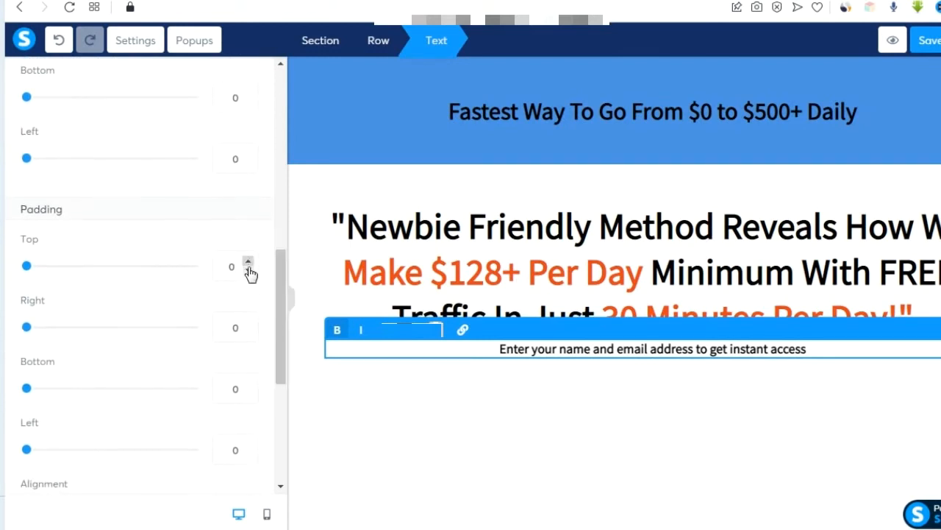
click(250, 263)
click(250, 264)
click(250, 263)
click(250, 263)
click(250, 263)
click(251, 263)
click(250, 263)
click(250, 263)
click(250, 263)
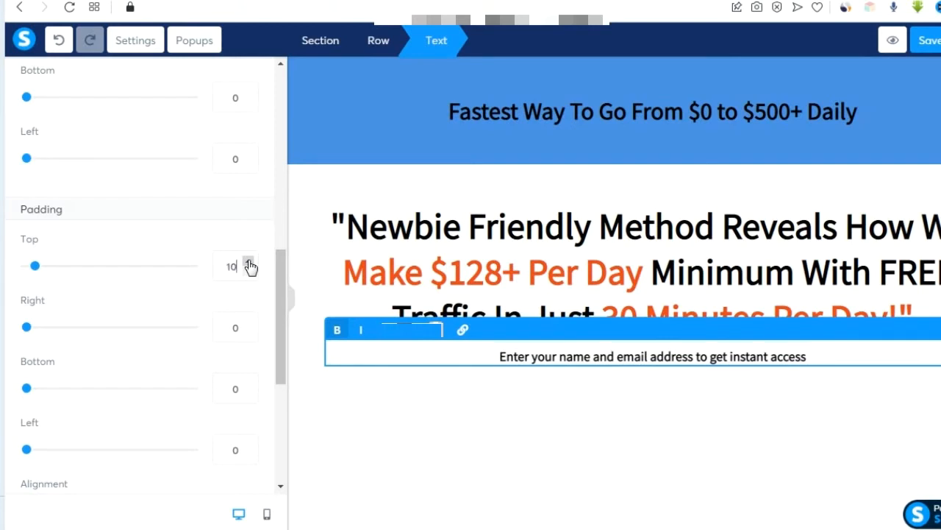
click(501, 449)
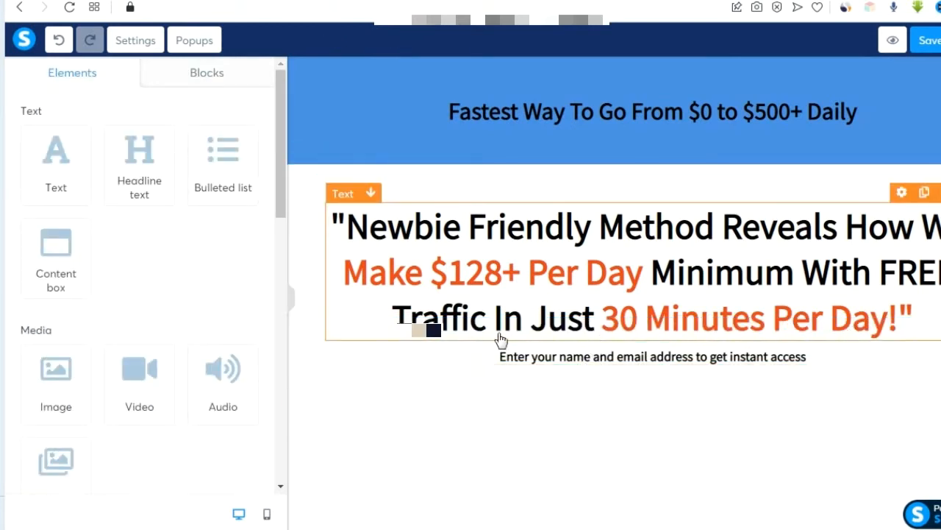
Increase the instruction line's top padding further, to 17.
click(640, 356)
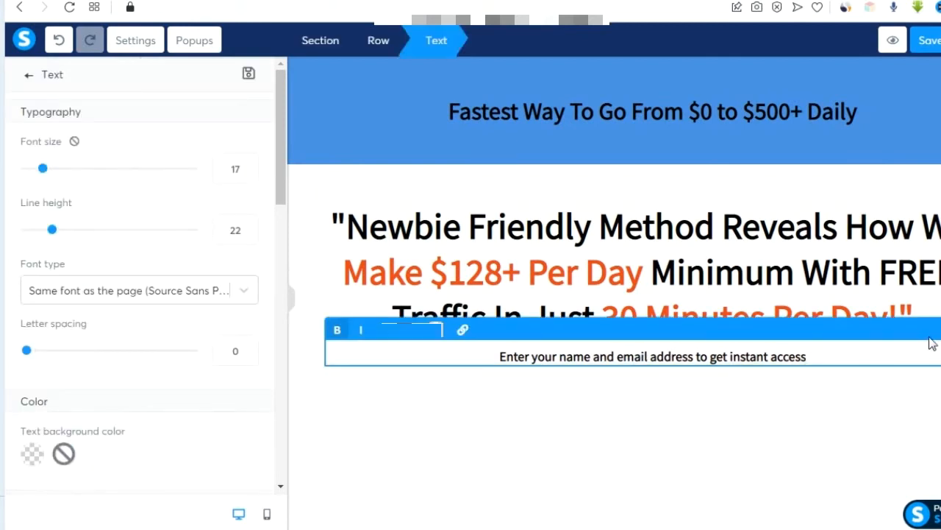
click(825, 383)
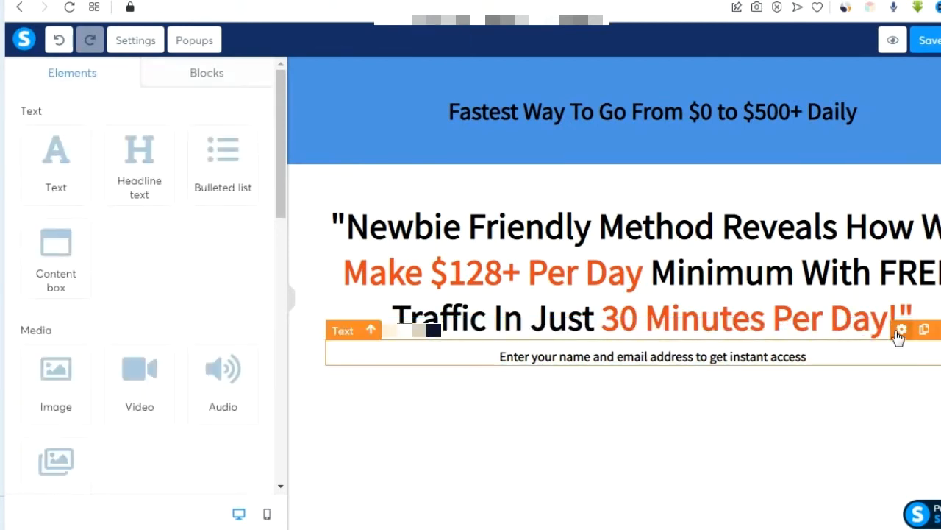
click(656, 345)
drag(278, 170, 282, 373)
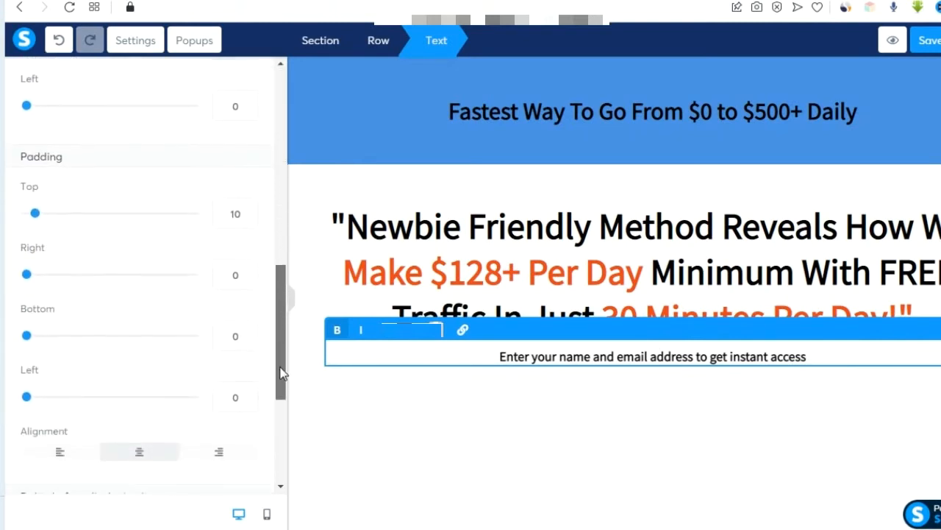
click(249, 209)
click(249, 209)
click(249, 208)
click(249, 209)
click(248, 208)
click(248, 208)
click(248, 209)
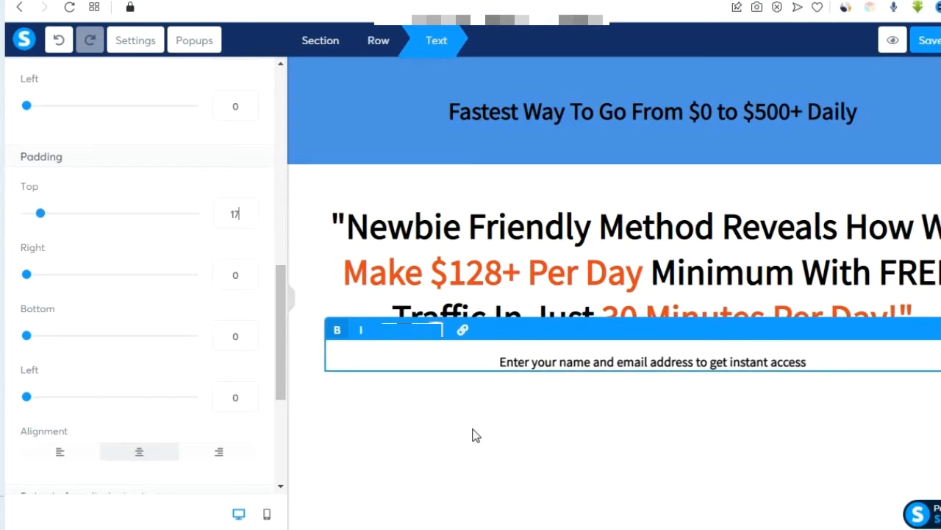
click(474, 434)
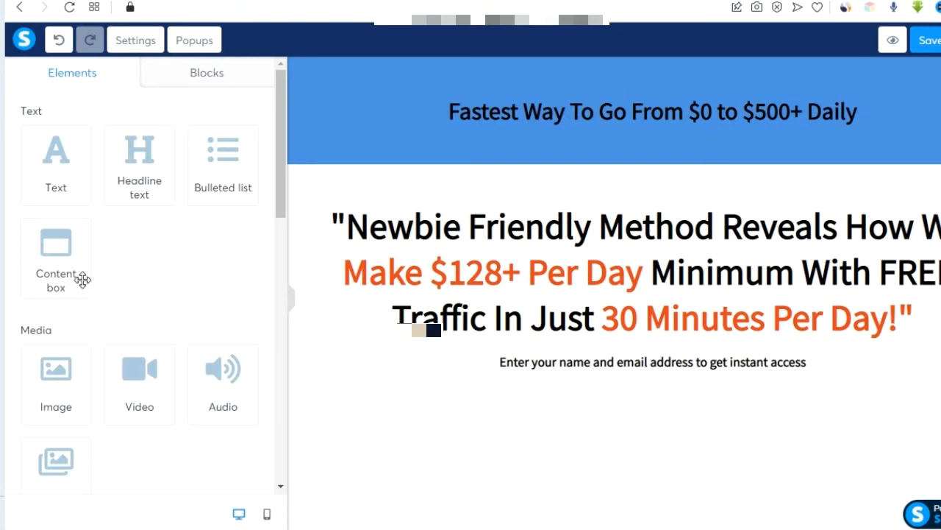
Add a form input field below the subtitle, then delete it again.
scroll(83, 279, down, 10)
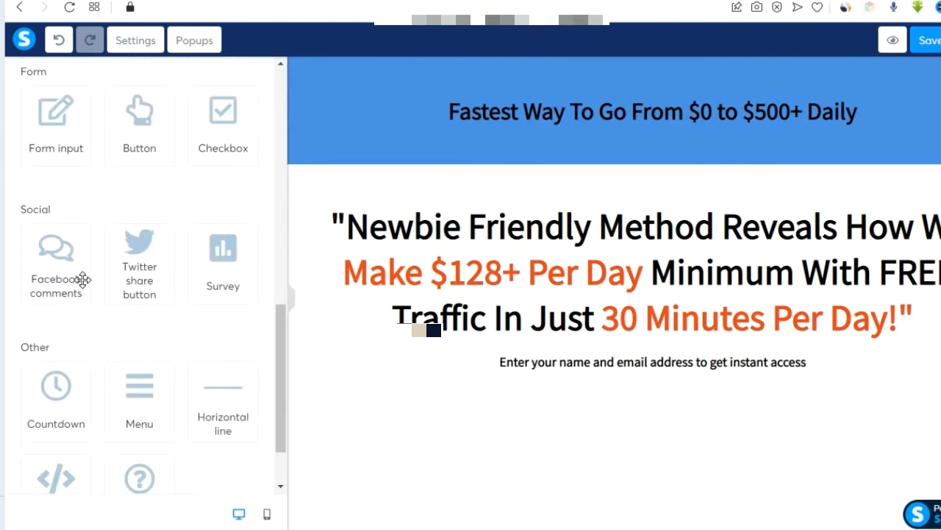
drag(61, 122, 640, 410)
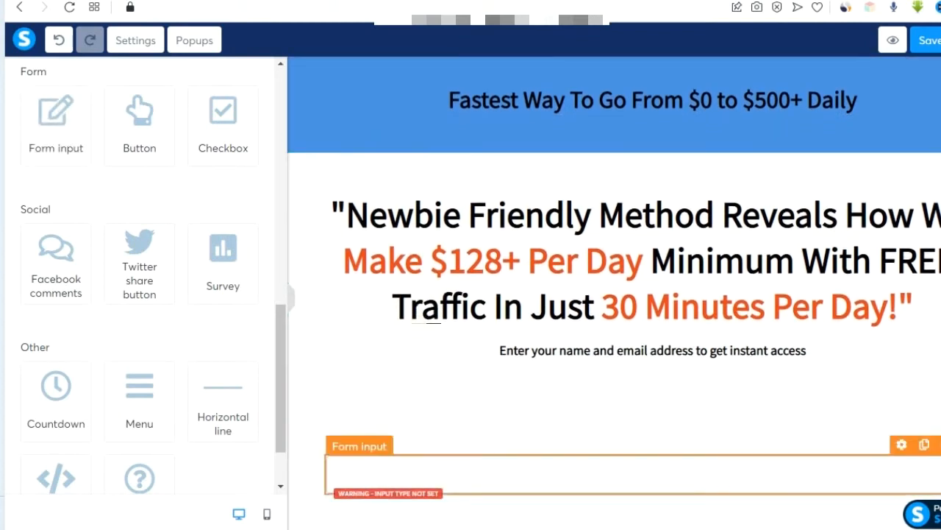
key(Delete)
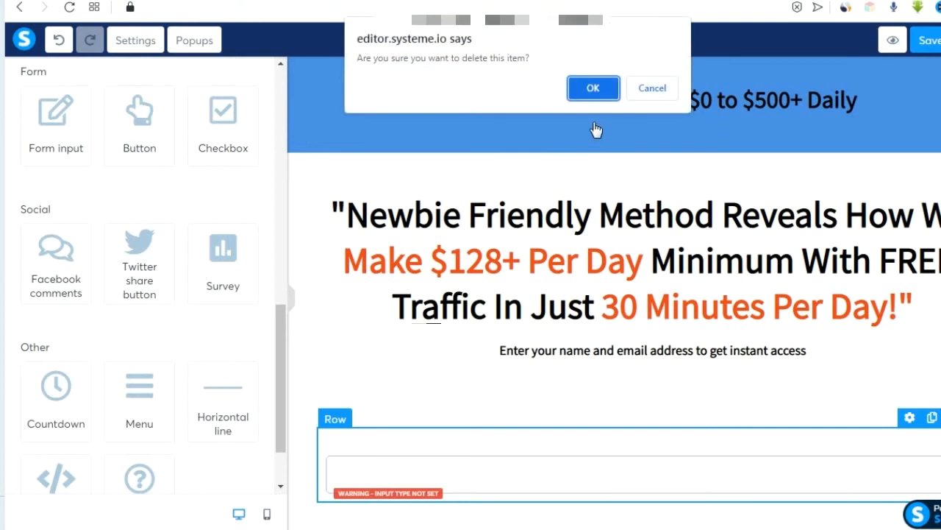
click(590, 86)
Show the Opt-in forms block templates and scroll through them.
scroll(177, 184, up, 10)
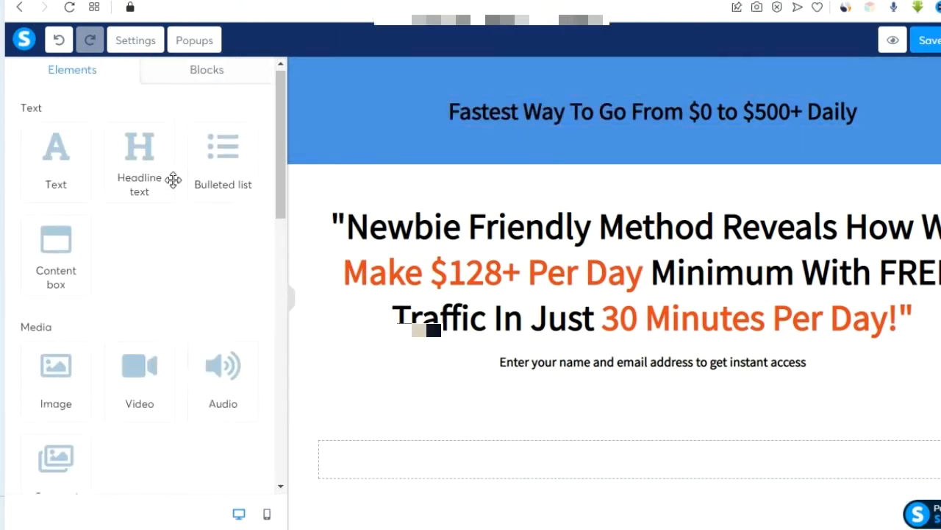
click(205, 74)
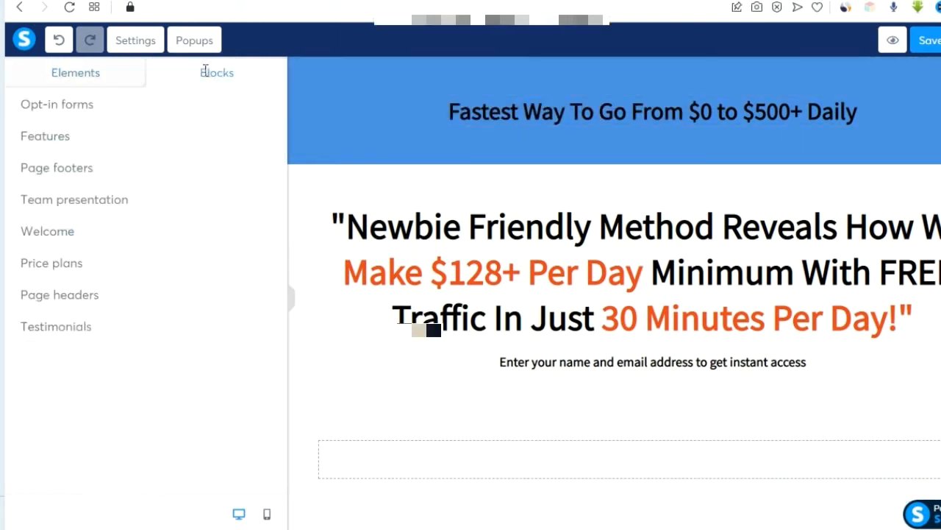
click(73, 112)
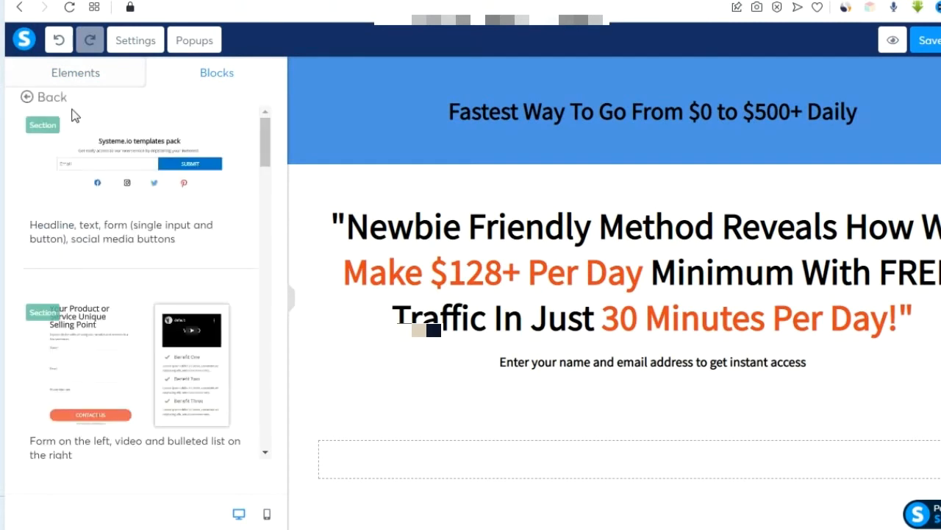
scroll(131, 347, down, 5)
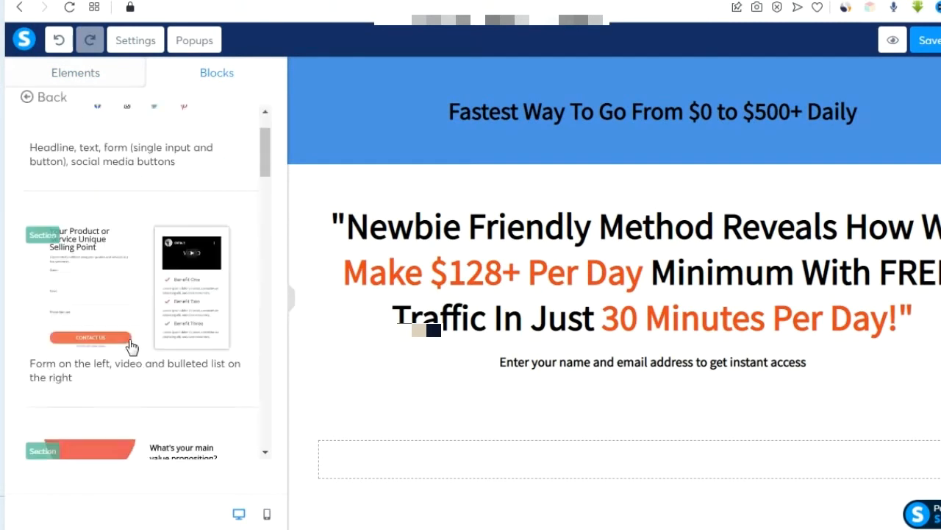
scroll(131, 347, down, 2)
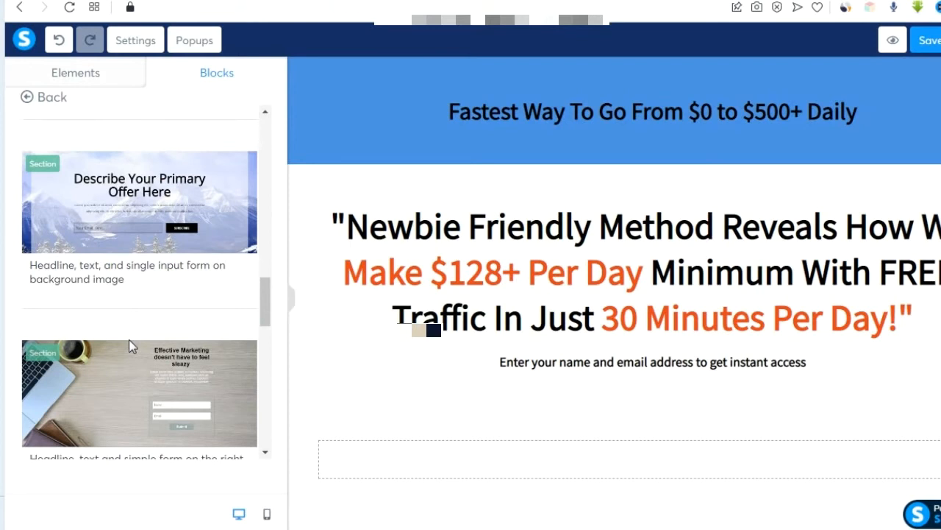
scroll(128, 339, down, 8)
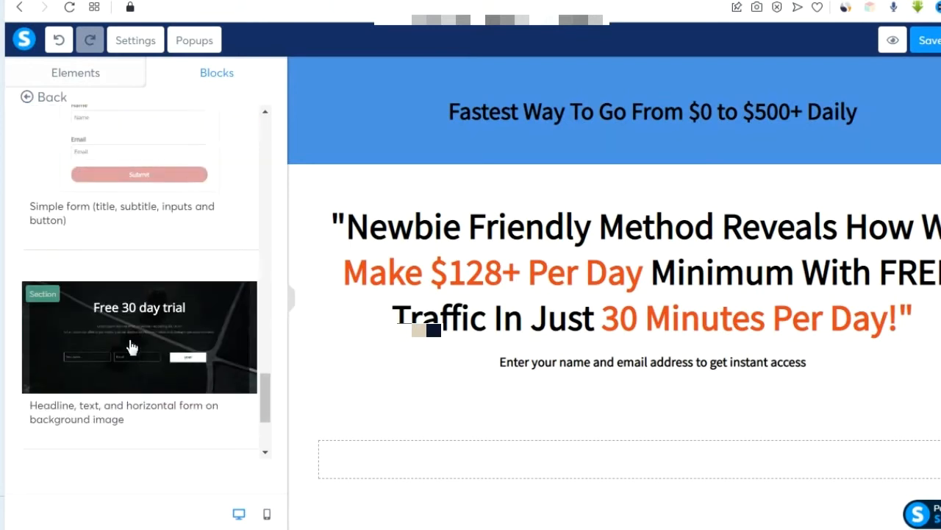
Place the Simple form block below the subtitle.
scroll(130, 344, up, 3)
scroll(129, 342, down, 2)
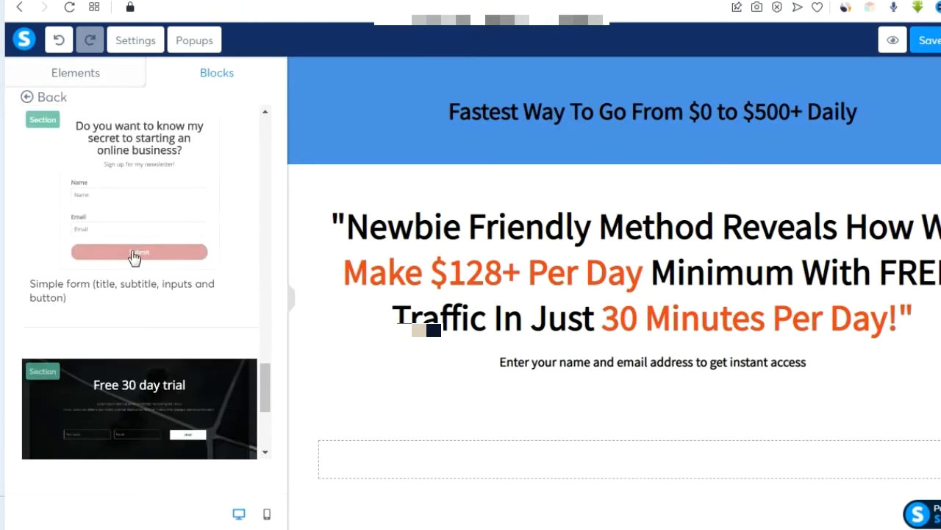
drag(138, 185, 671, 421)
scroll(522, 426, down, 5)
scroll(523, 426, up, 1)
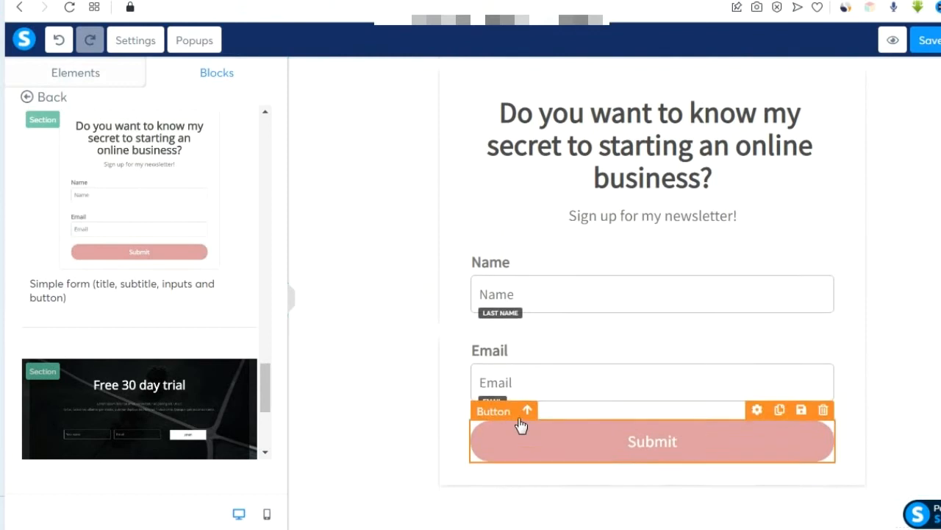
scroll(542, 426, up, 1)
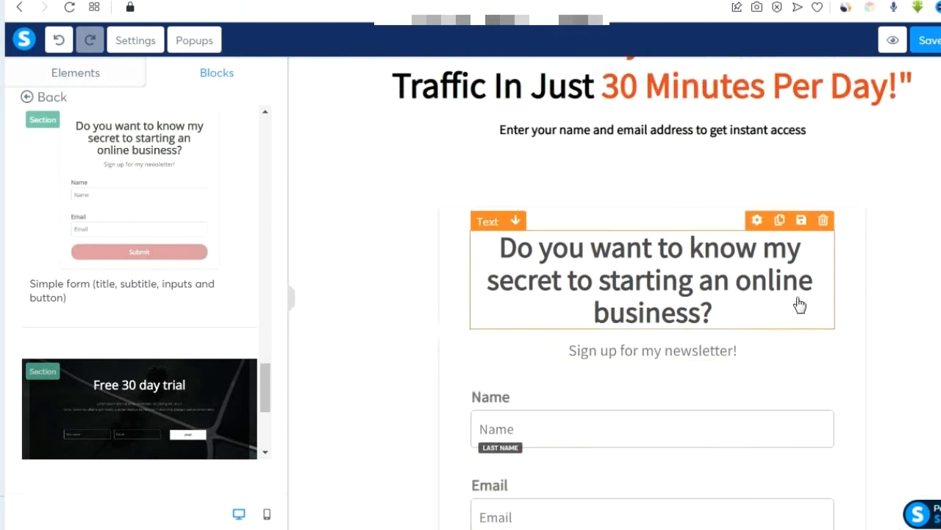
Delete the form's headline, newsletter subtitle, and the Name and Email labels.
click(824, 222)
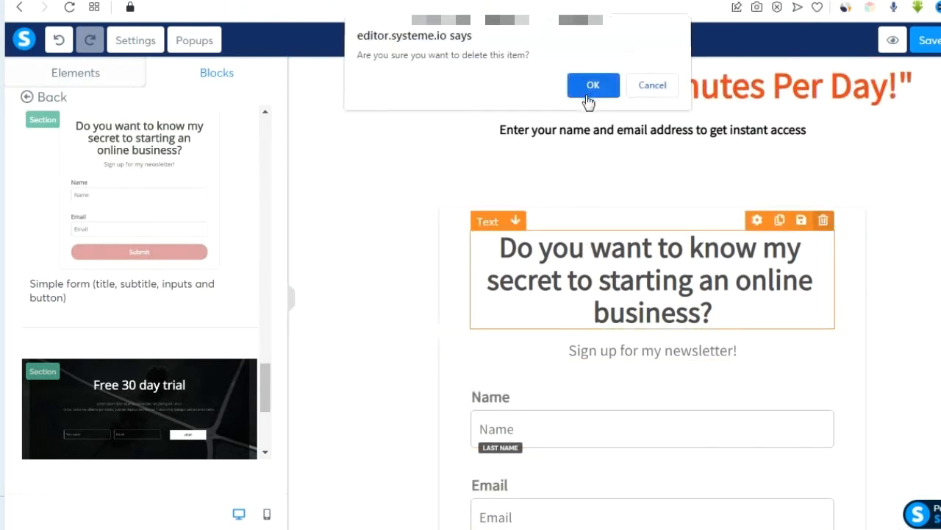
click(586, 95)
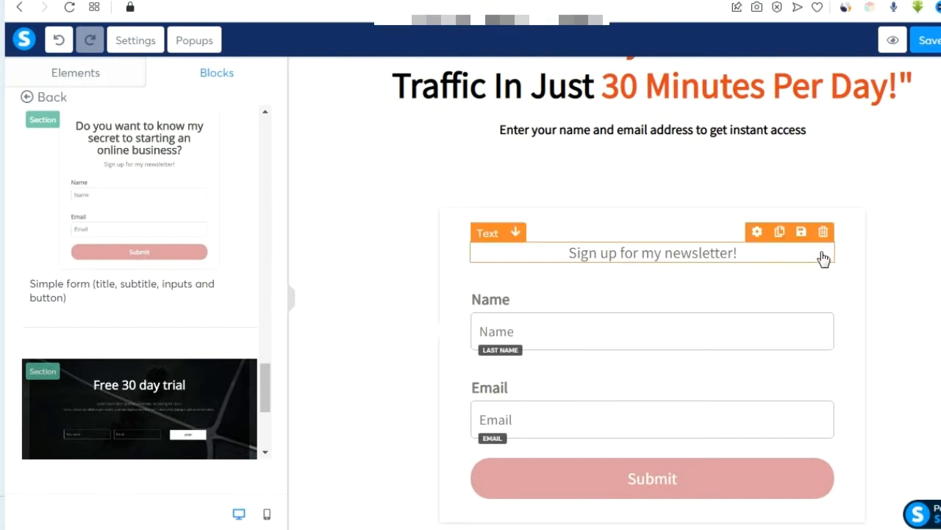
click(824, 233)
click(602, 92)
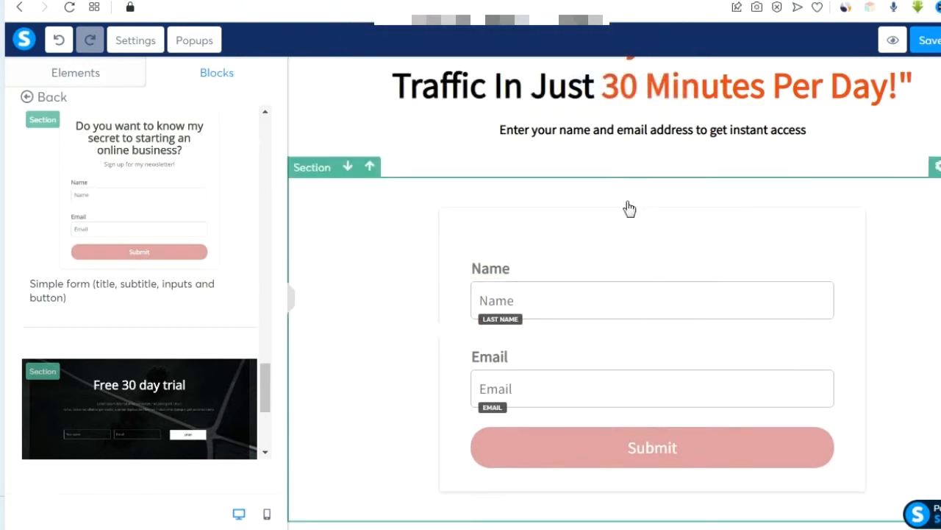
click(824, 250)
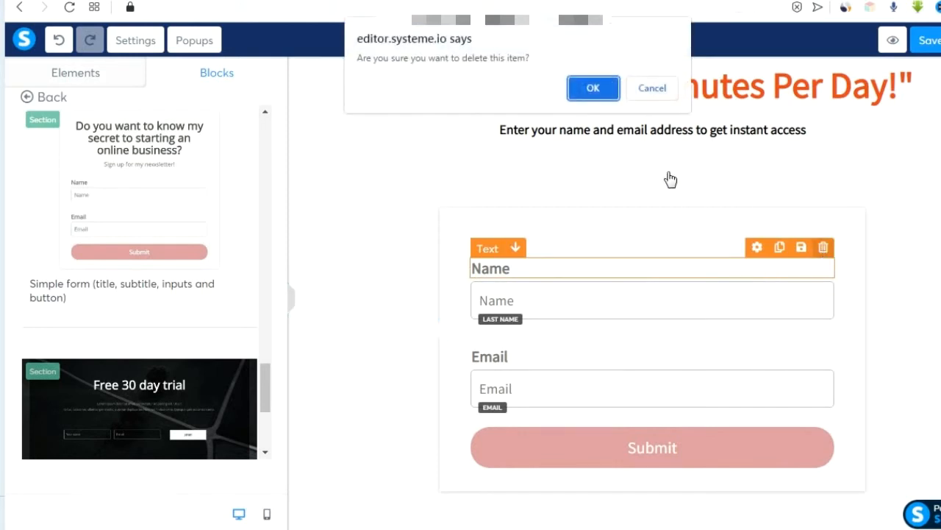
click(601, 90)
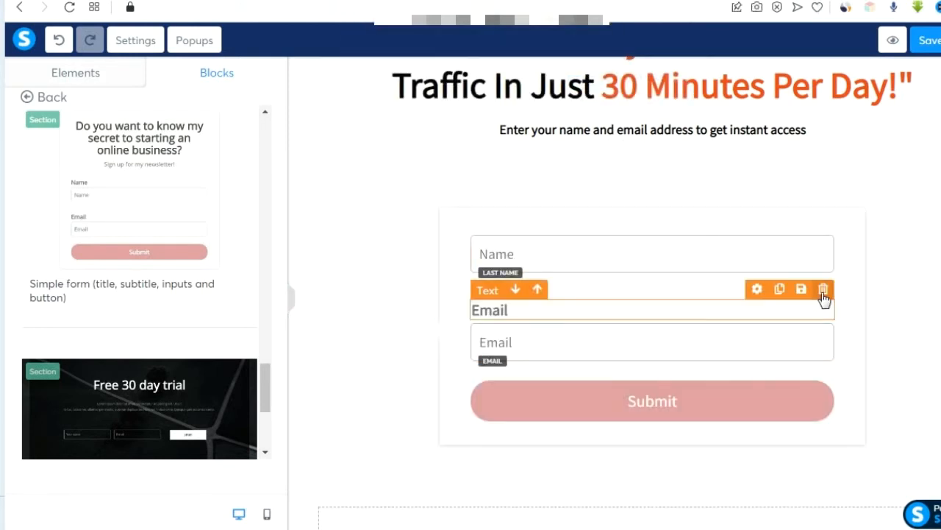
click(823, 290)
click(593, 89)
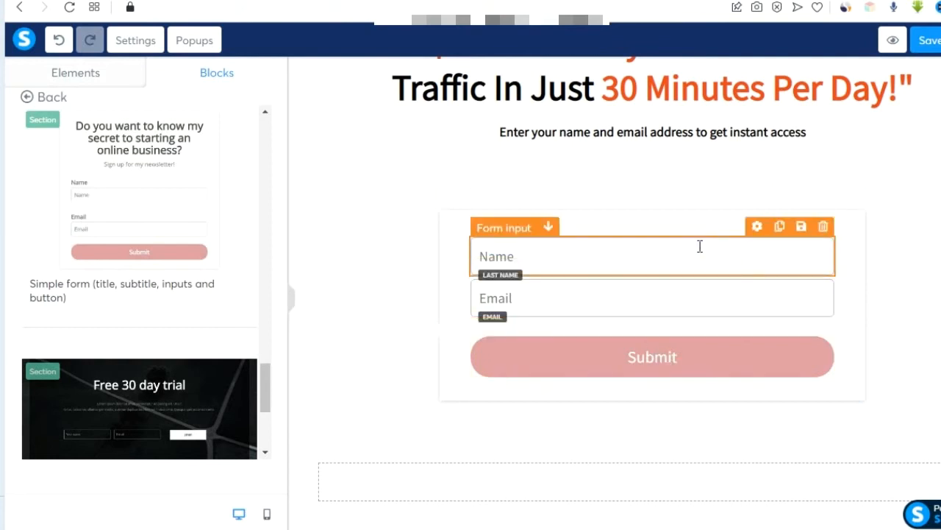
Change the first-name field's placeholder to 'Enter your first name'.
click(760, 244)
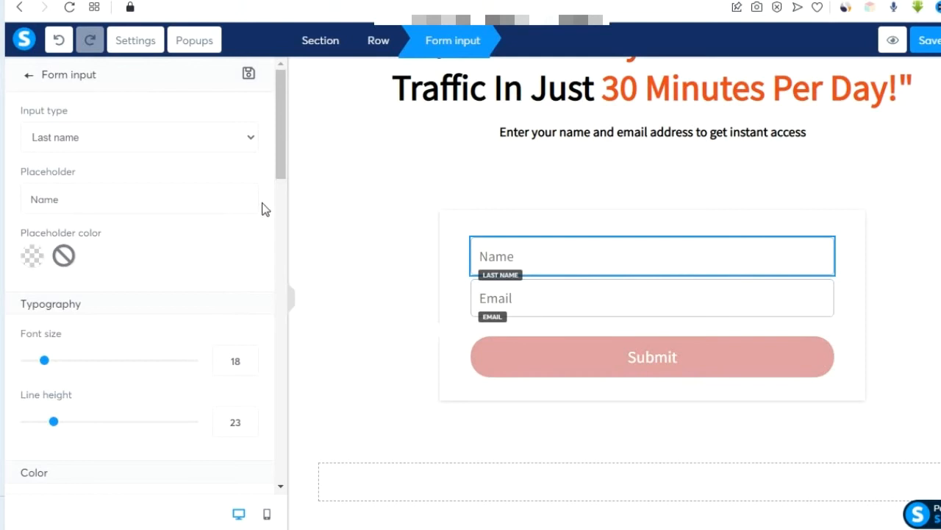
drag(61, 199, 1, 214)
text(Enter your)
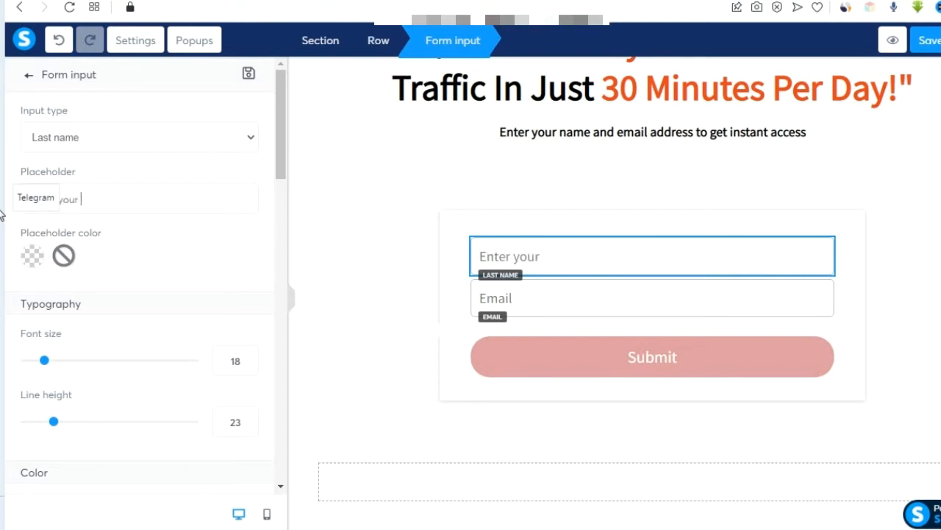
text( first name)
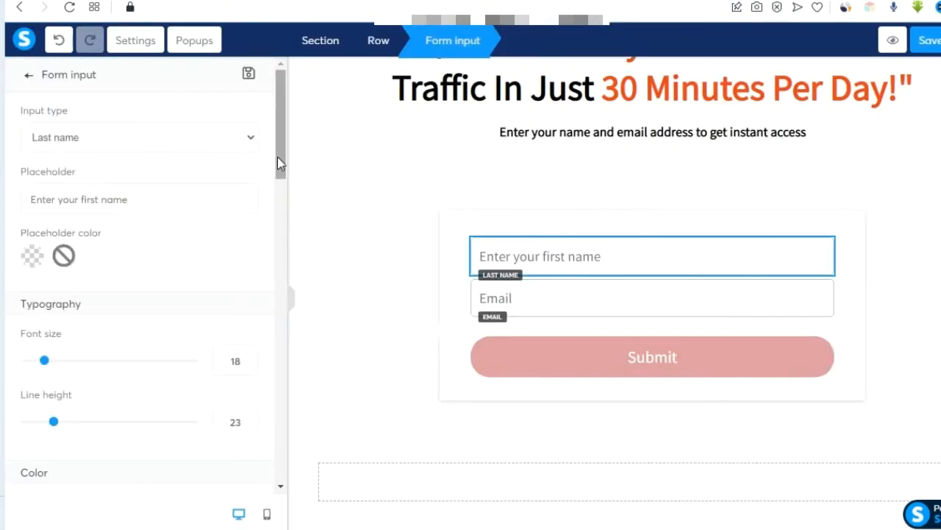
Raise the first-name field's bottom margin to 11.
drag(277, 157, 269, 267)
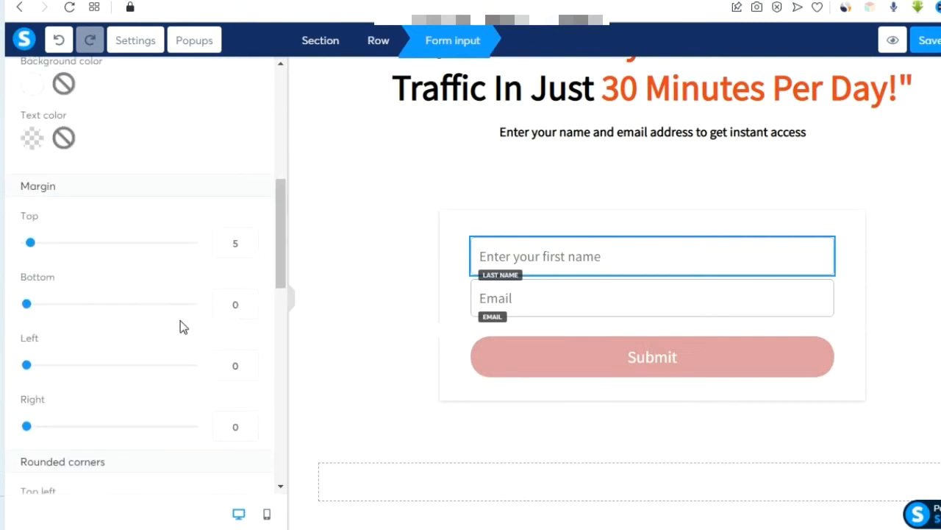
click(249, 301)
click(249, 301)
click(248, 300)
click(249, 301)
click(248, 300)
click(249, 300)
click(249, 301)
click(248, 301)
click(249, 301)
click(248, 301)
click(249, 300)
click(248, 308)
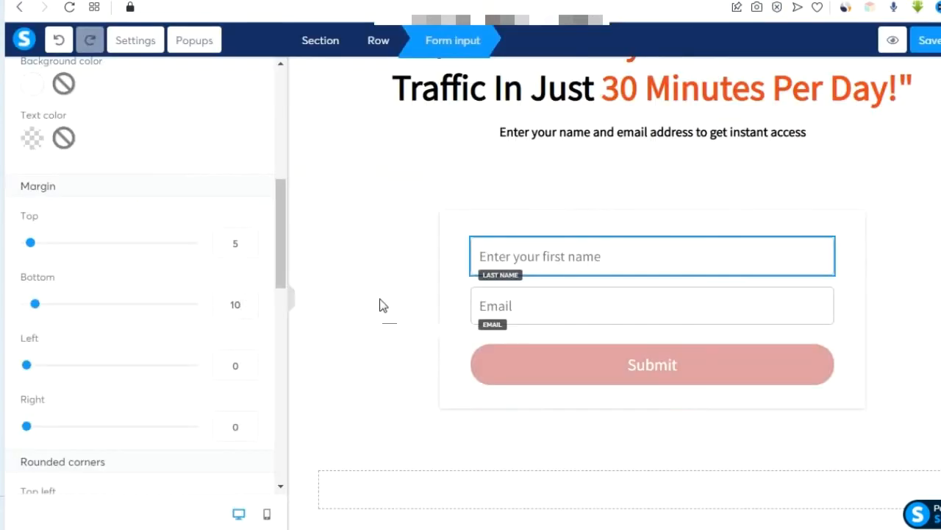
click(381, 300)
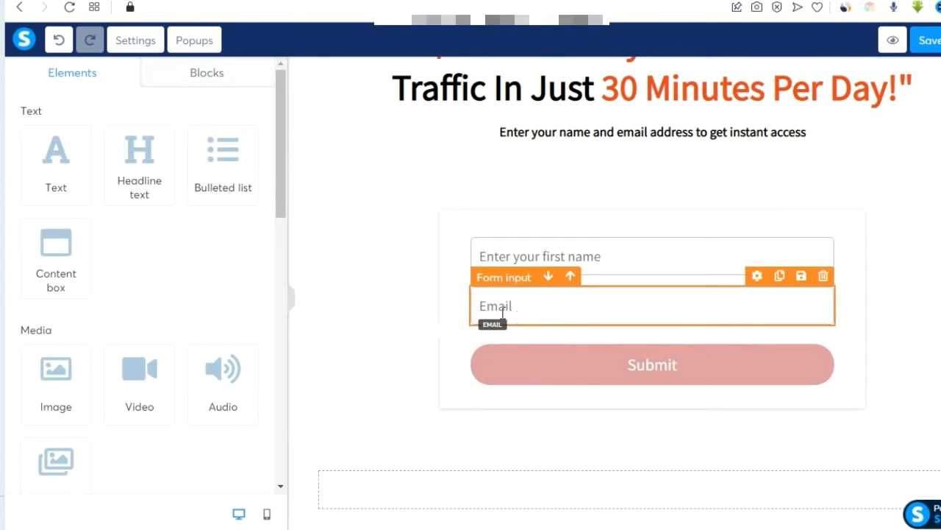
Replace the email field's placeholder 'Email' with 'Enter your email address'.
click(584, 309)
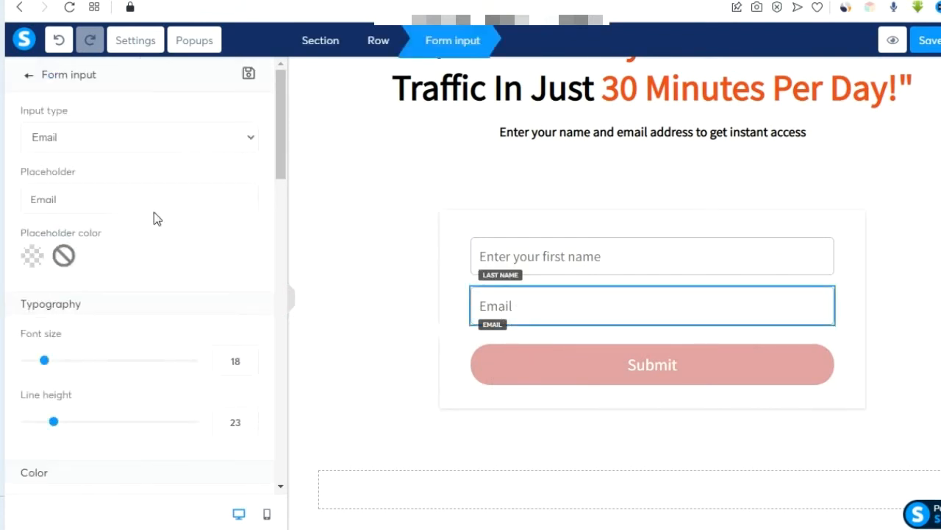
double_click(73, 195)
text(Telegram)
text(Enter your email address)
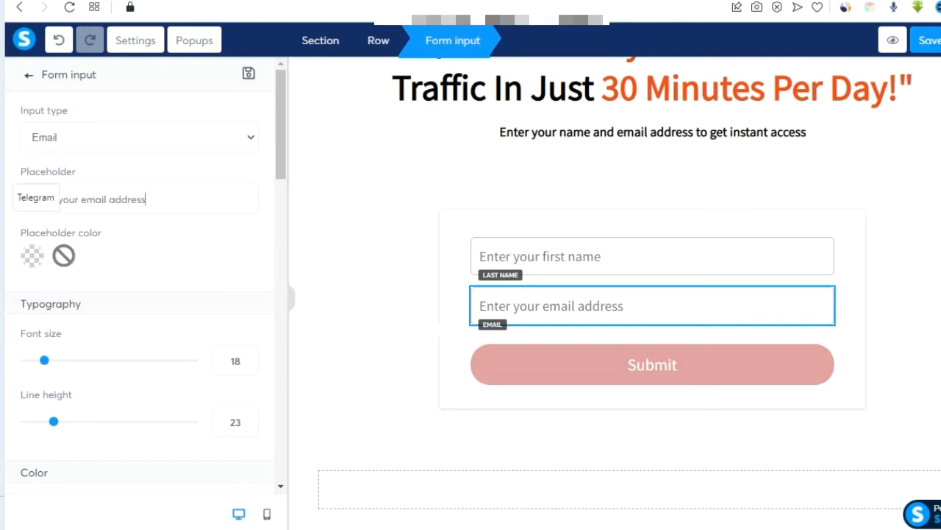
click(430, 320)
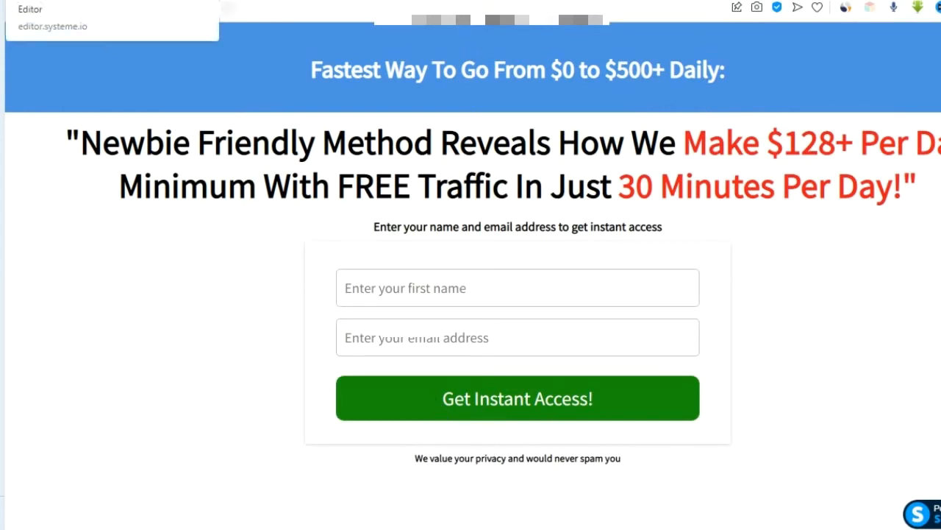
click(88, 1)
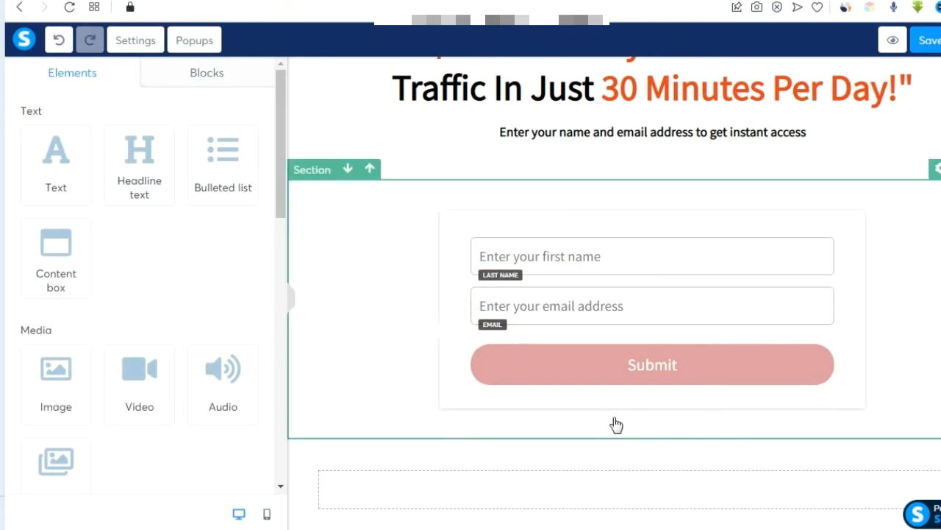
click(658, 373)
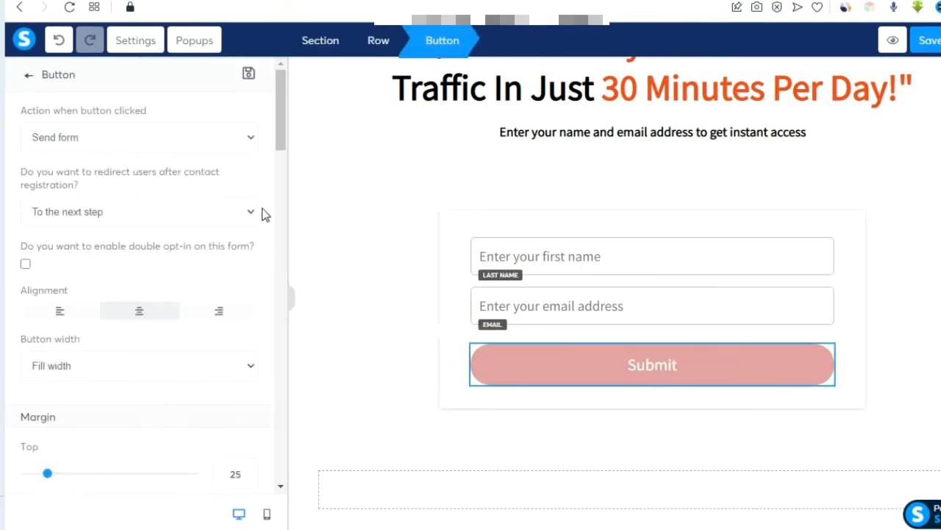
Change the submit button text to 'Get Instant Access!'.
drag(282, 147, 283, 240)
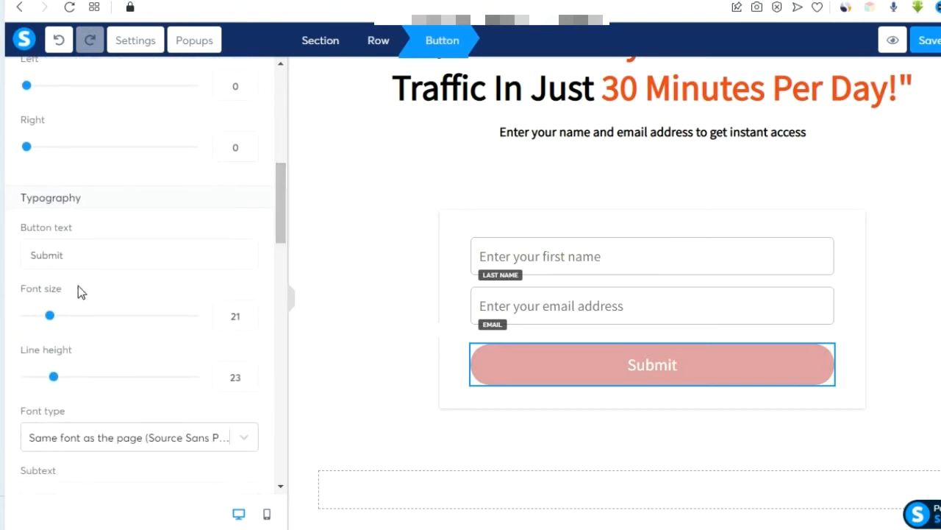
drag(76, 254, 29, 255)
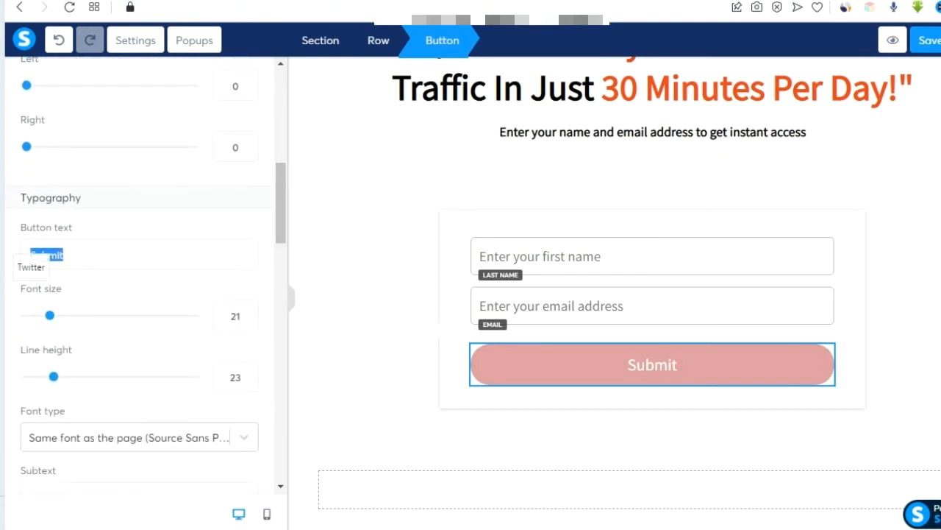
text(Get)
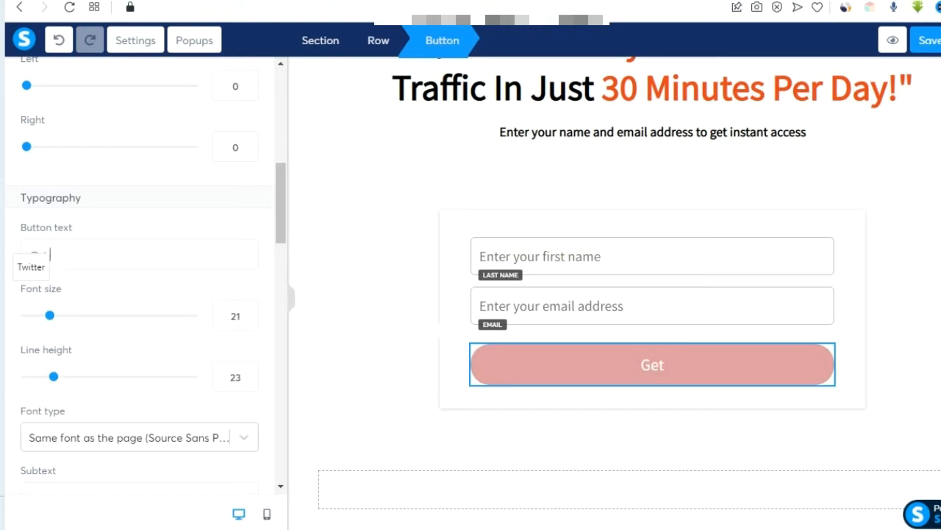
text( Insta)
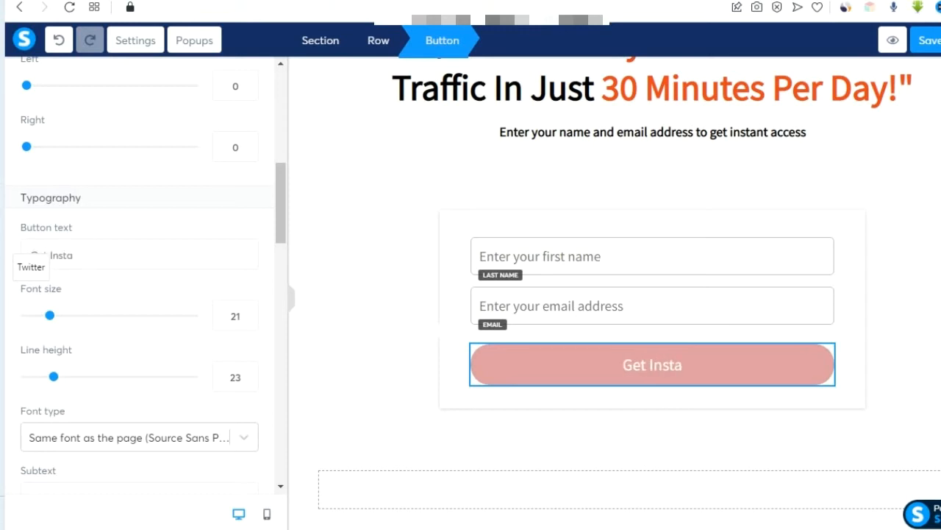
text(nt Access!)
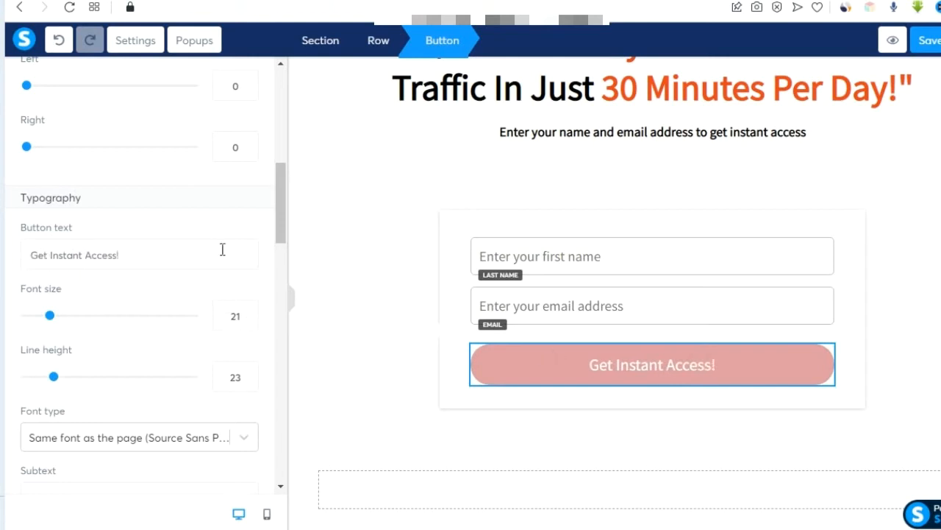
Raise the button's font size to 25.
scroll(199, 314, up, 5)
scroll(184, 309, up, 1)
scroll(130, 351, down, 4)
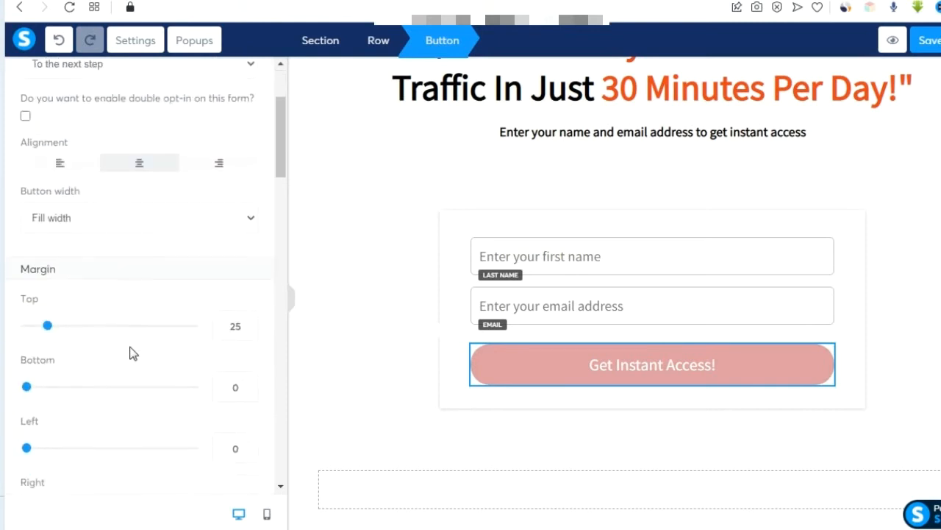
scroll(131, 353, up, 3)
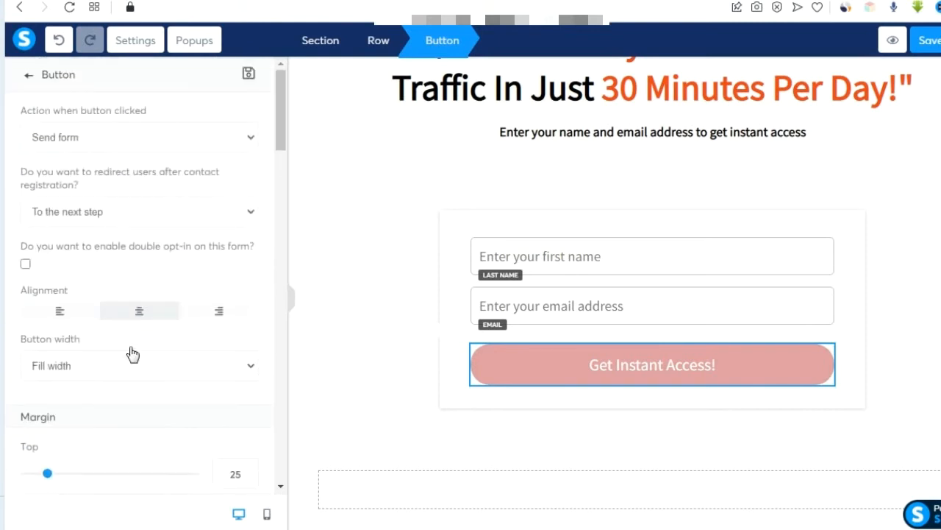
scroll(162, 342, down, 4)
scroll(163, 344, down, 4)
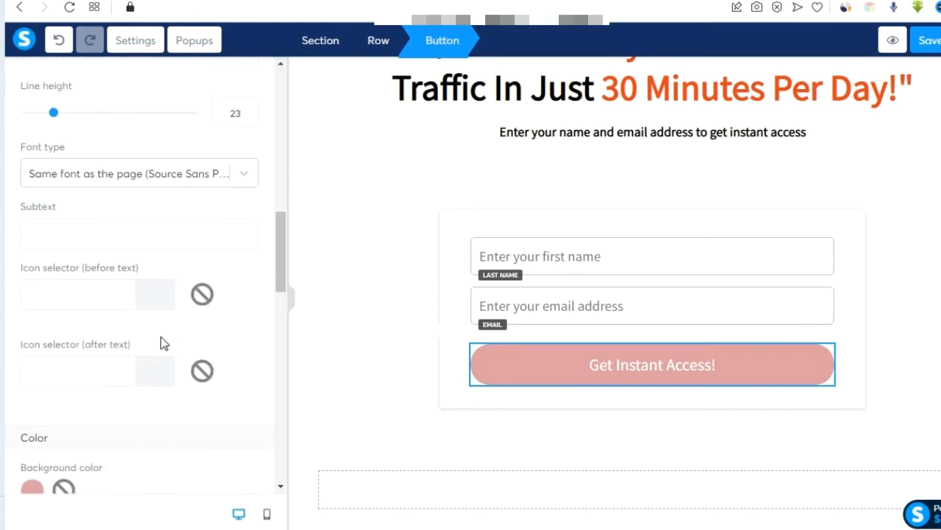
scroll(164, 344, up, 4)
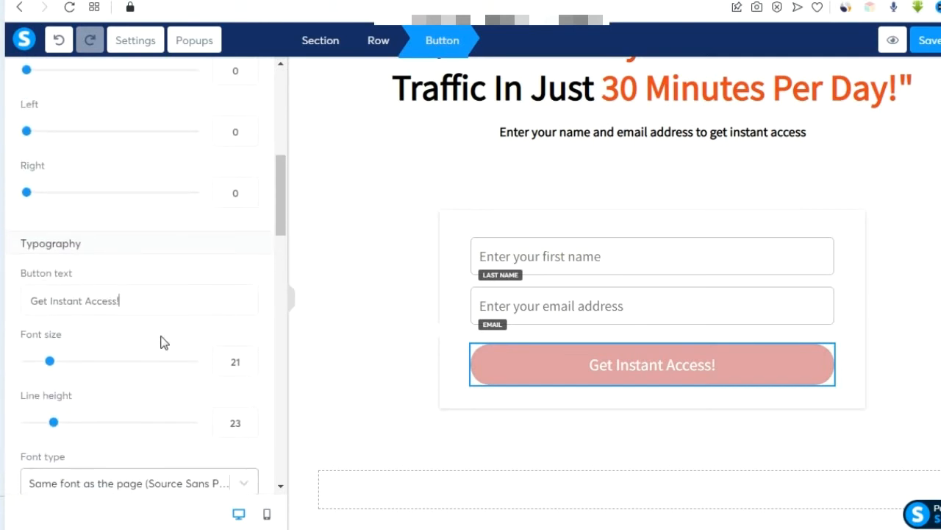
scroll(161, 341, down, 1)
click(248, 282)
click(249, 283)
click(249, 283)
click(248, 282)
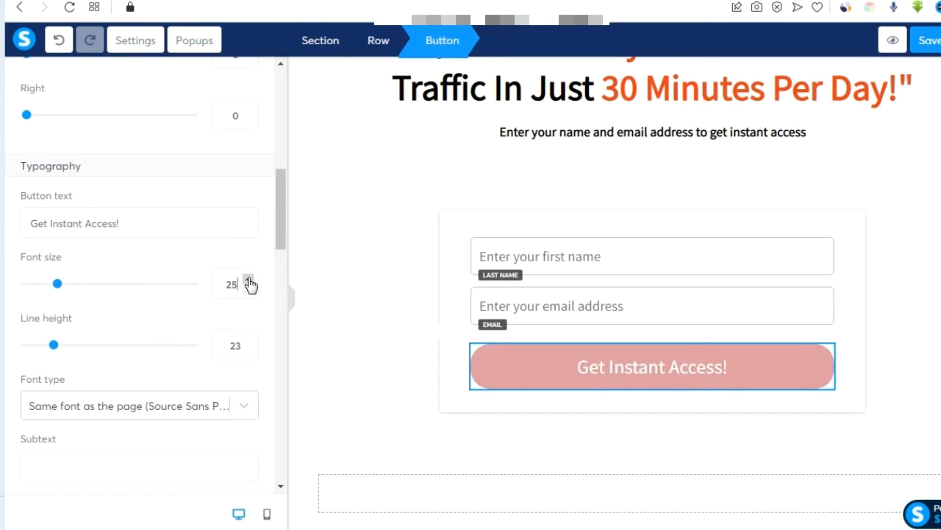
click(415, 356)
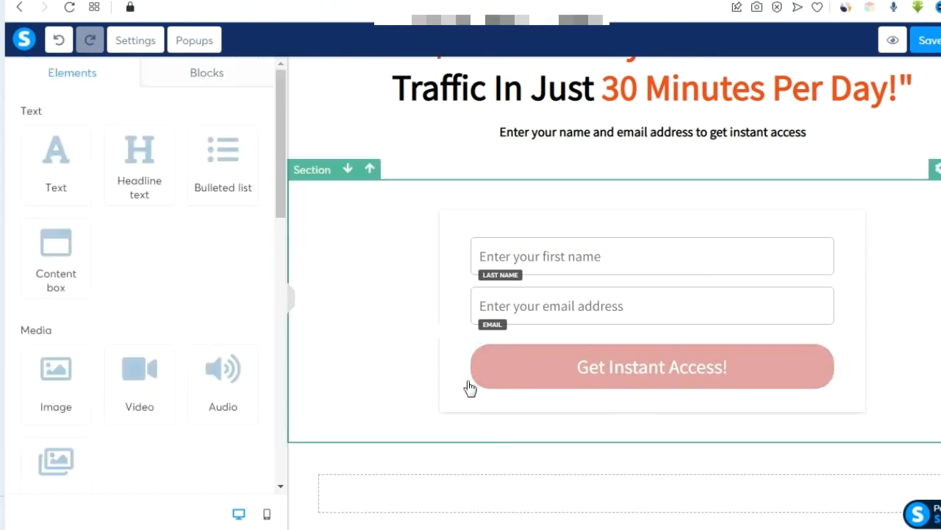
click(561, 373)
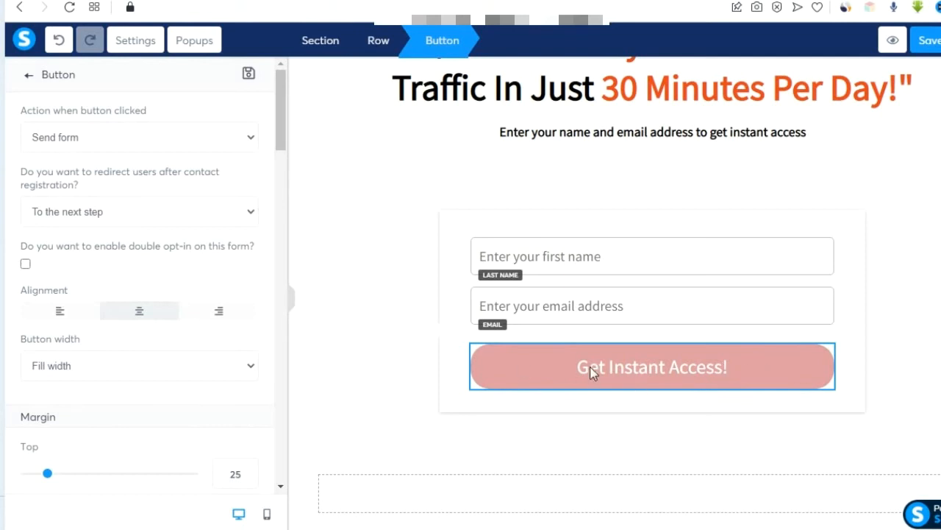
click(539, 370)
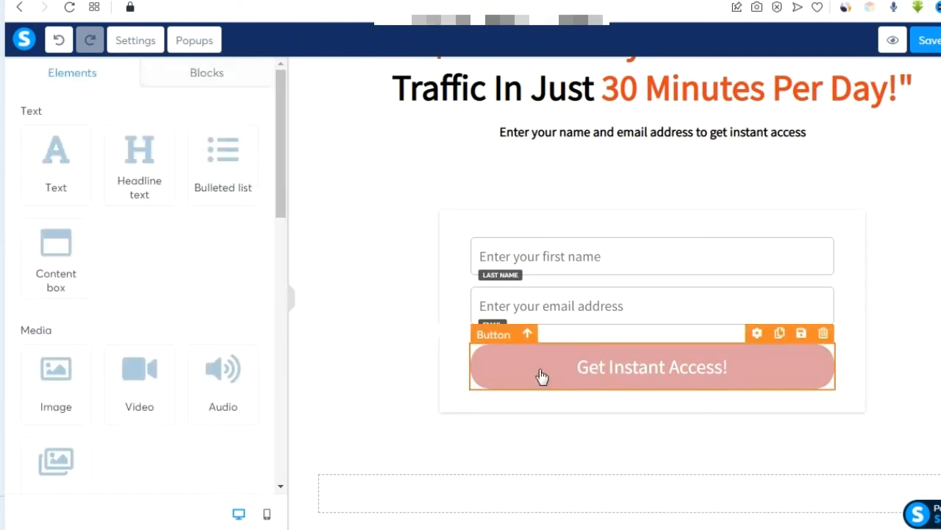
Set the button's background colour to olive green (7DA13C).
click(543, 375)
scroll(237, 358, down, 6)
scroll(237, 357, down, 6)
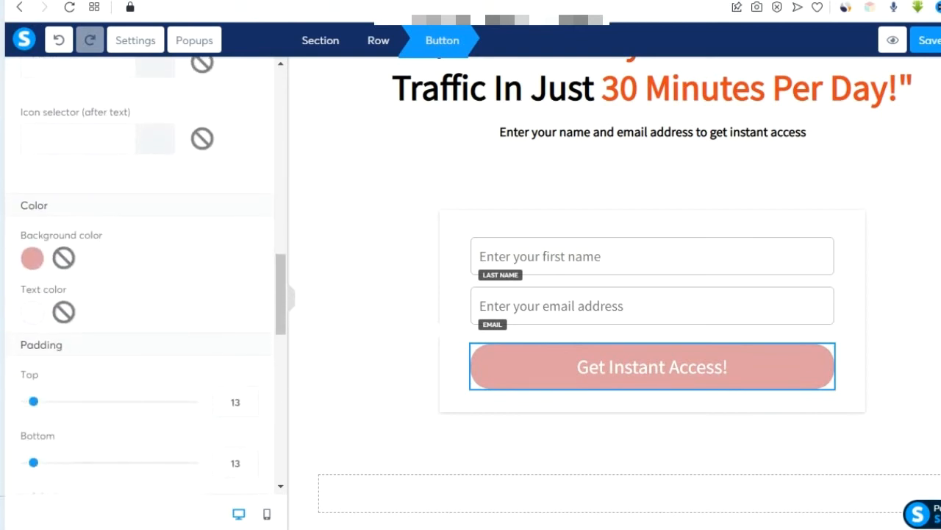
click(32, 259)
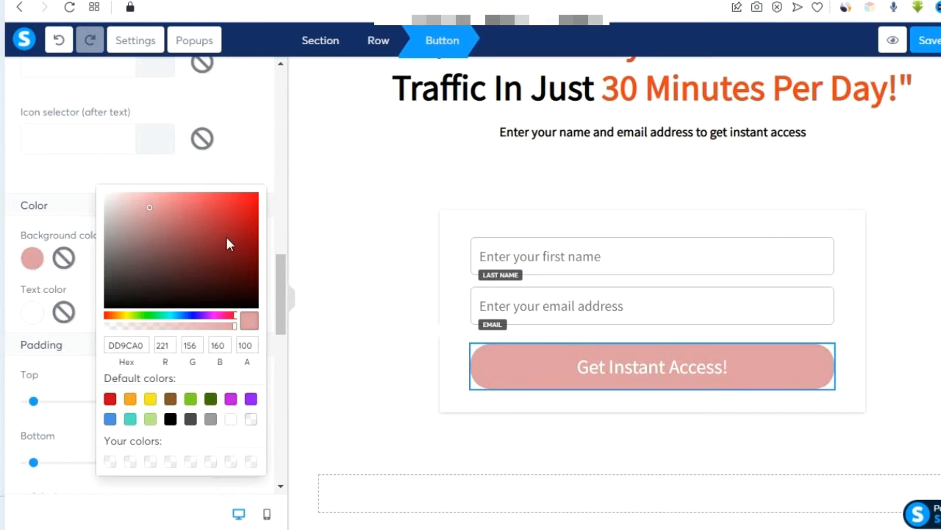
click(134, 312)
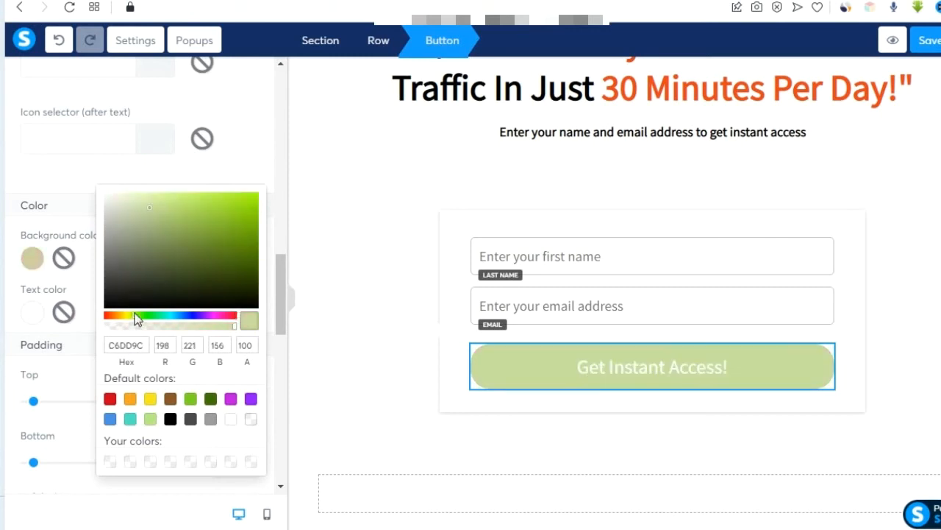
click(216, 257)
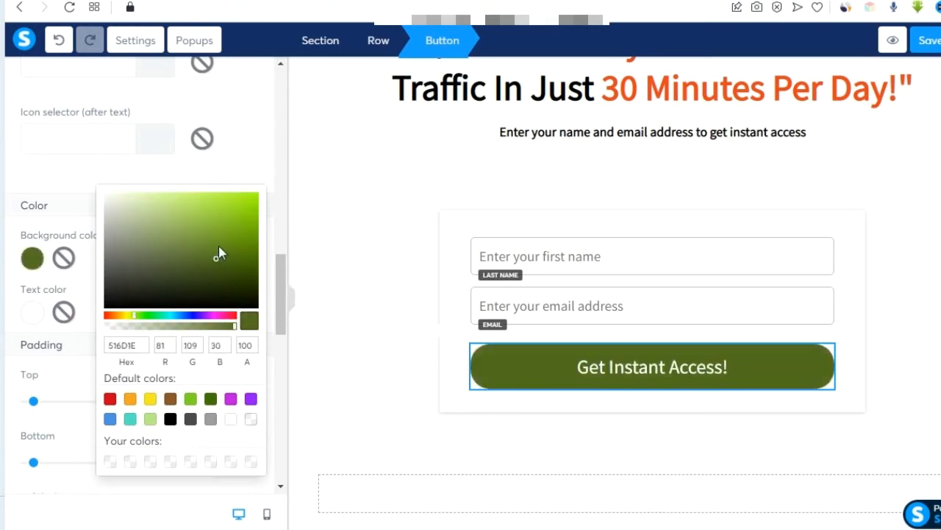
drag(215, 244, 202, 235)
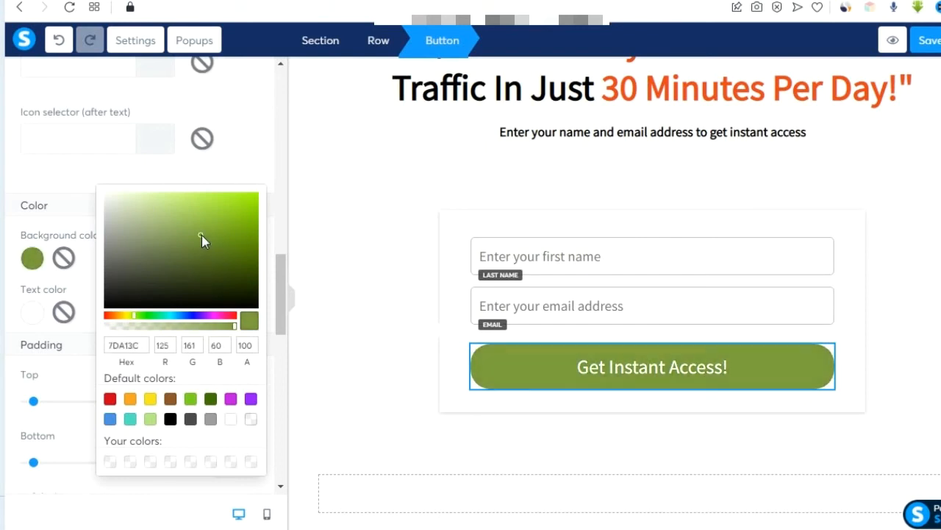
click(241, 259)
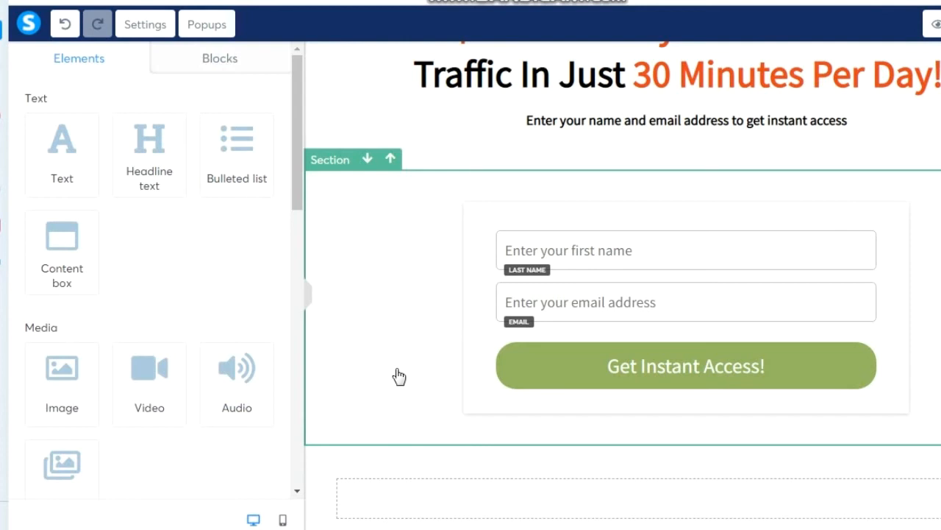
Set the top-left, top-right, bottom-left and bottom-right corner radii to 10.
click(787, 375)
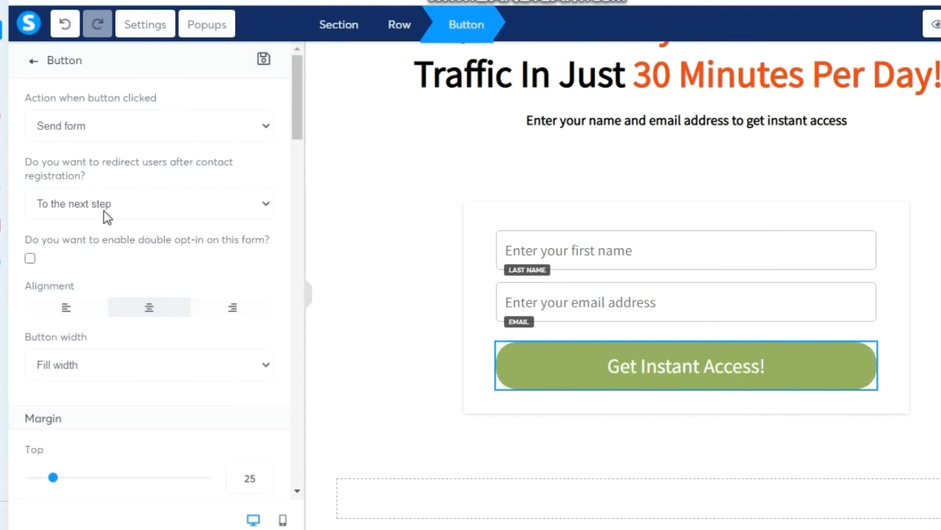
drag(298, 126, 288, 387)
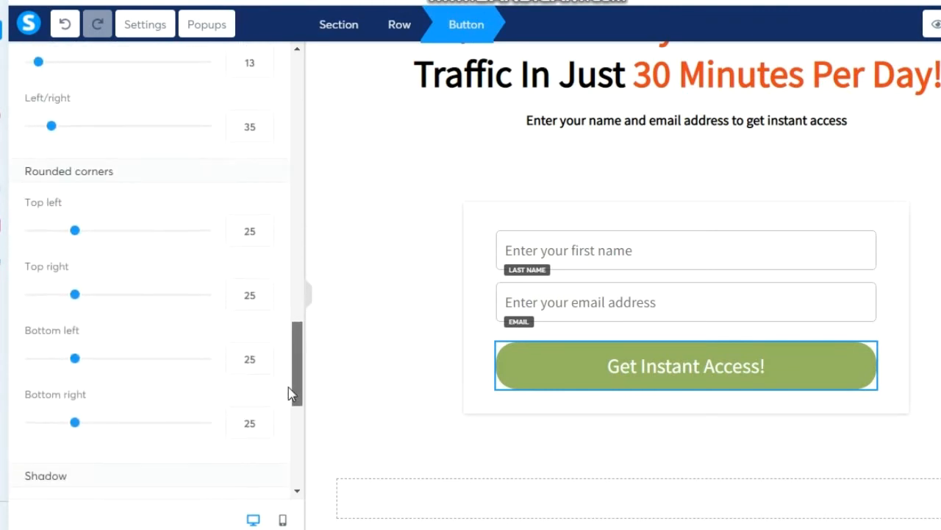
double_click(248, 233)
text(10)
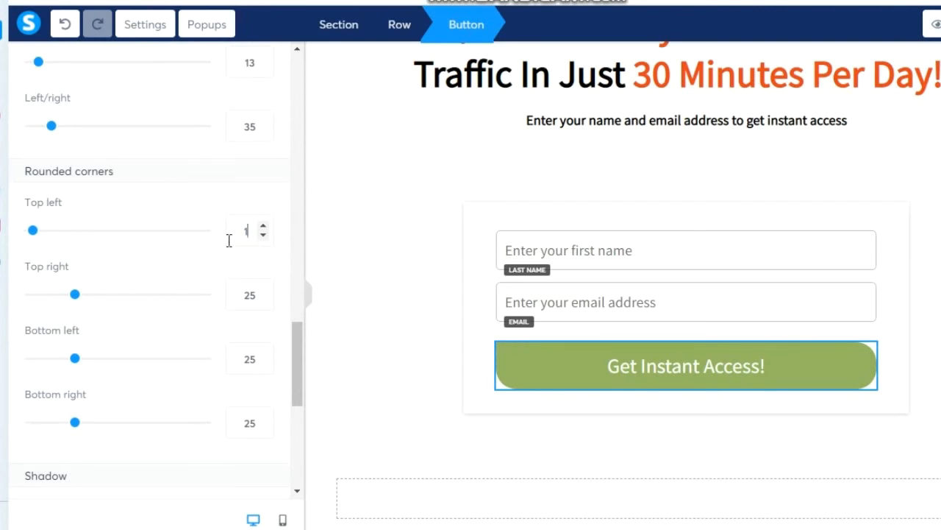
double_click(247, 295)
text(10)
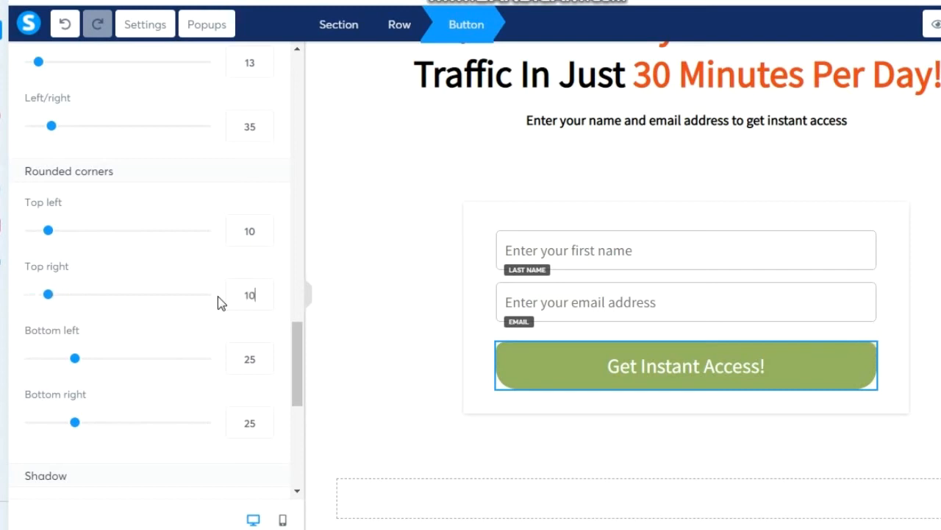
double_click(248, 359)
text(10)
double_click(247, 423)
text(19)
key(BackSpace)
text(0)
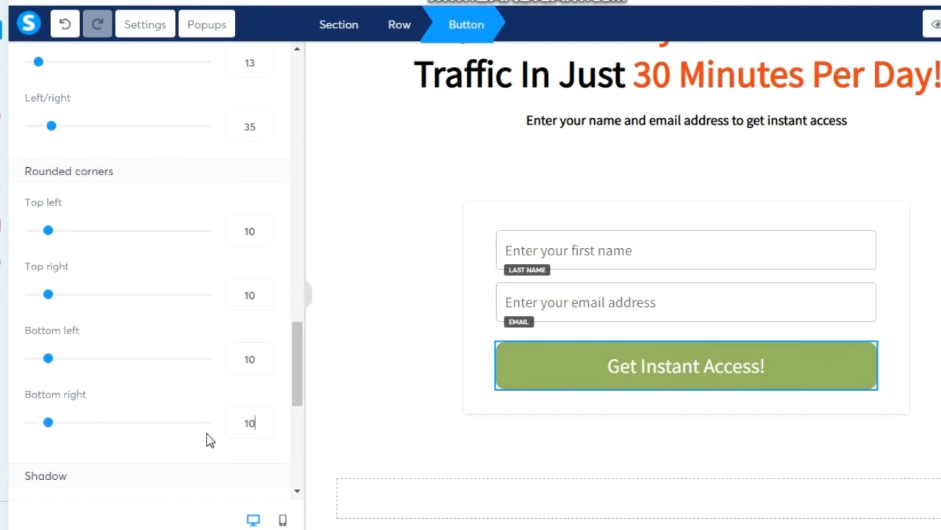
click(369, 327)
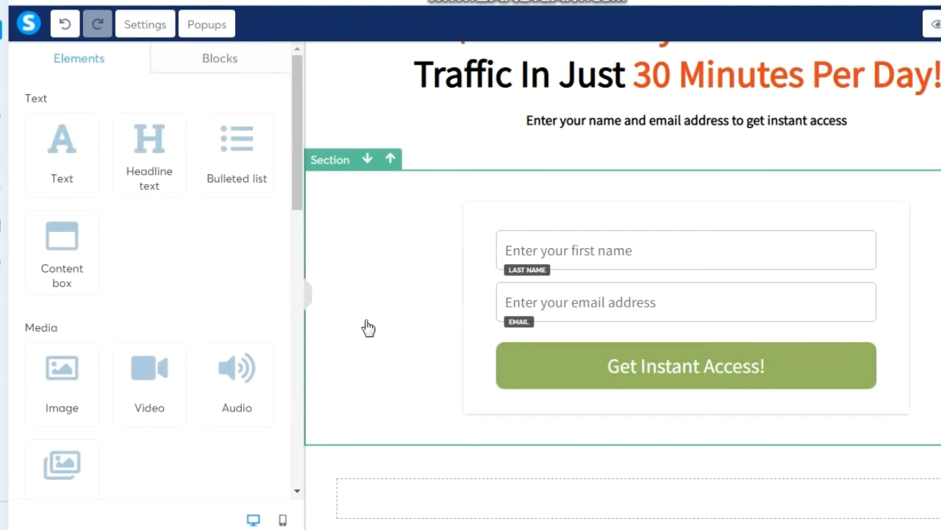
scroll(412, 279, down, 1)
click(540, 367)
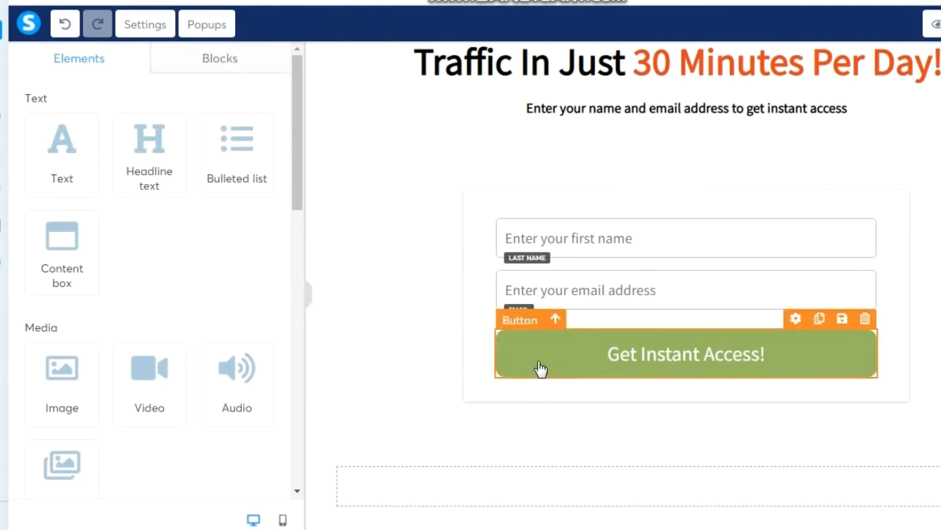
click(540, 367)
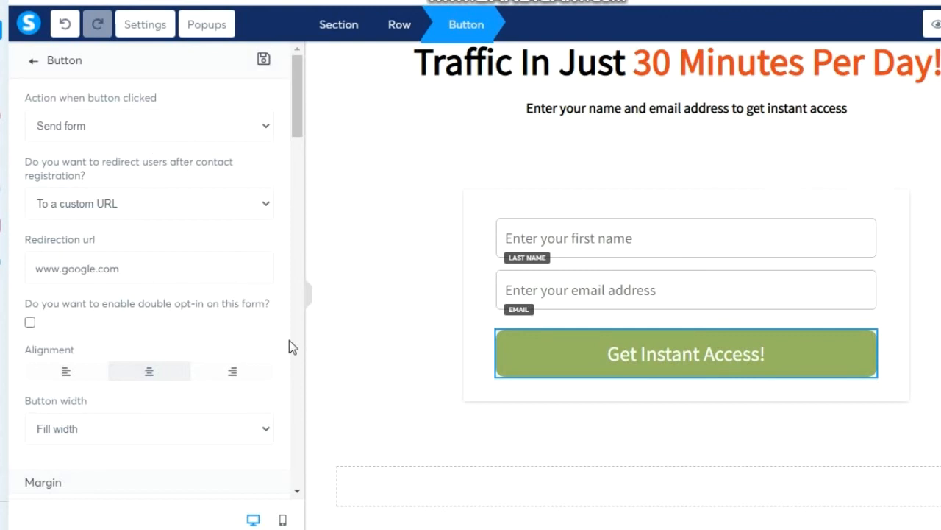
click(163, 211)
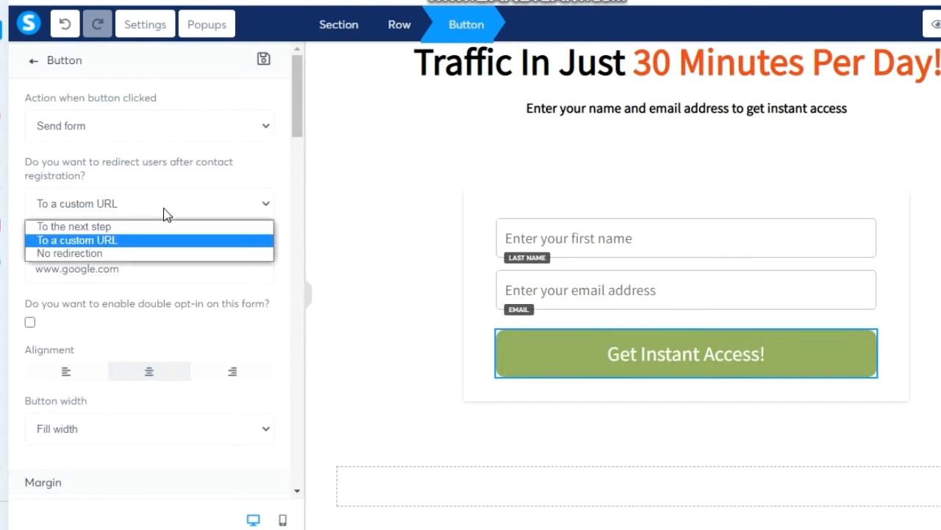
click(142, 241)
drag(152, 271, 25, 287)
click(134, 271)
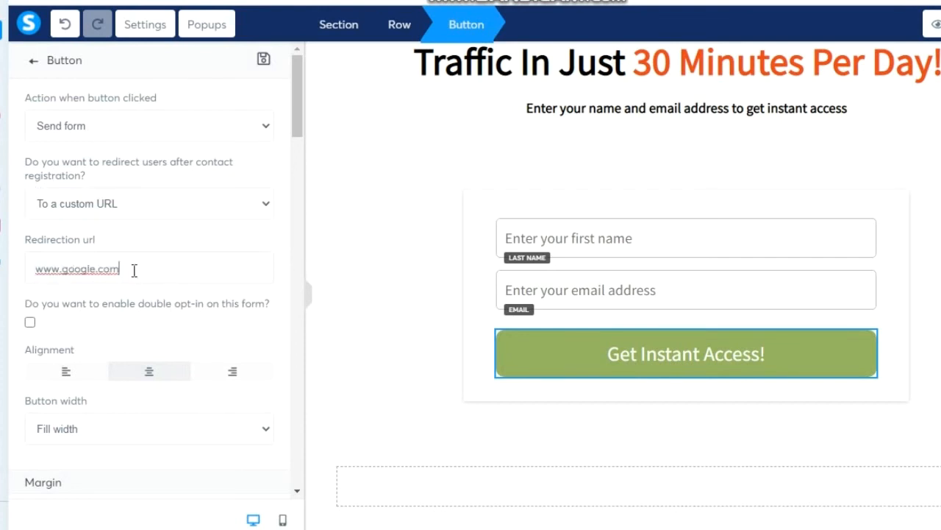
drag(133, 270, 17, 272)
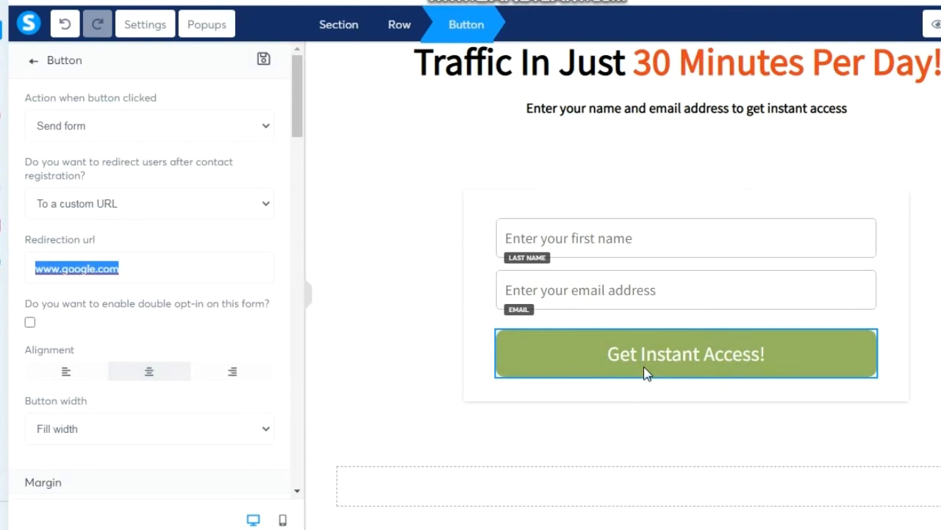
click(631, 415)
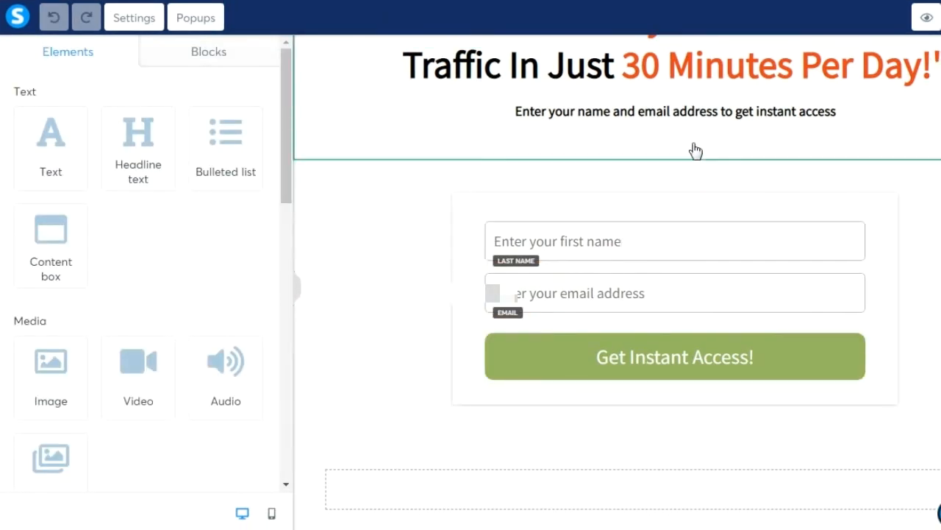
Set the form section's top padding to 0.
click(706, 186)
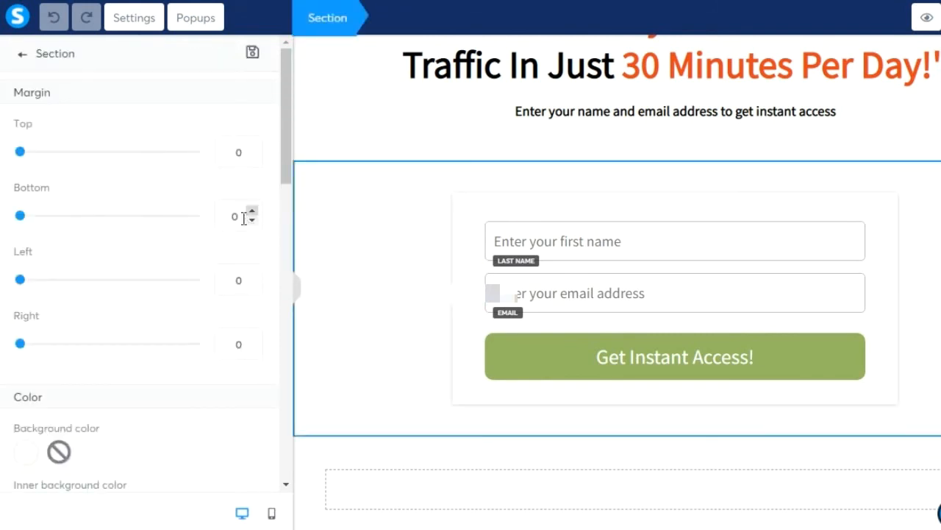
scroll(285, 184, down, 2)
drag(277, 329, 277, 378)
drag(244, 180, 198, 180)
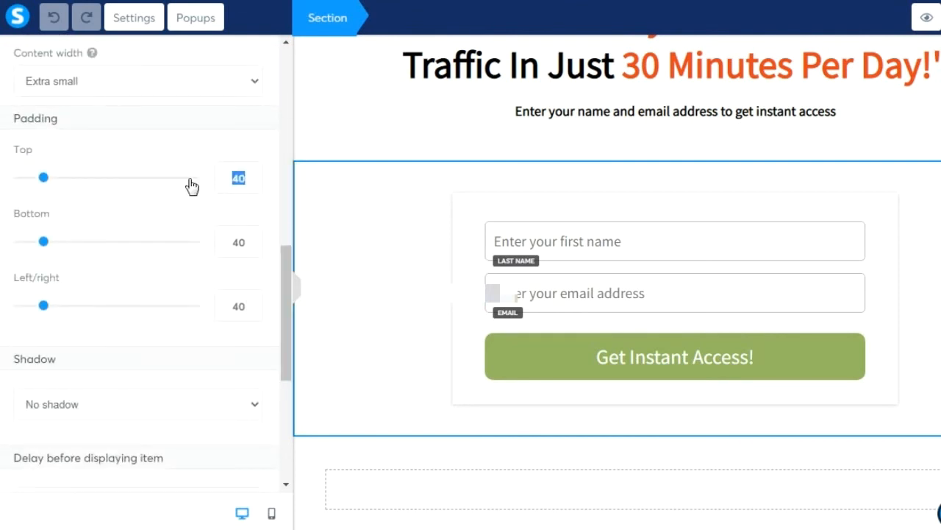
text(0)
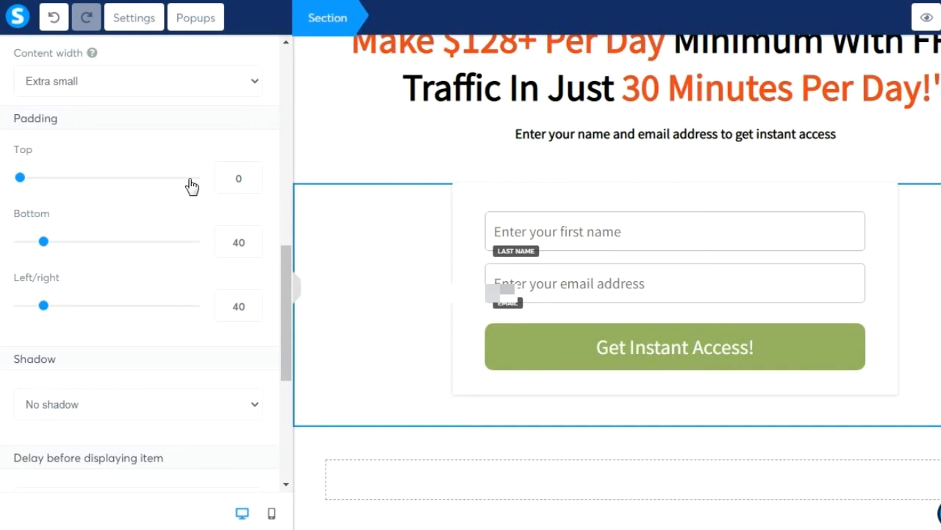
Delete the empty section below the form.
click(489, 443)
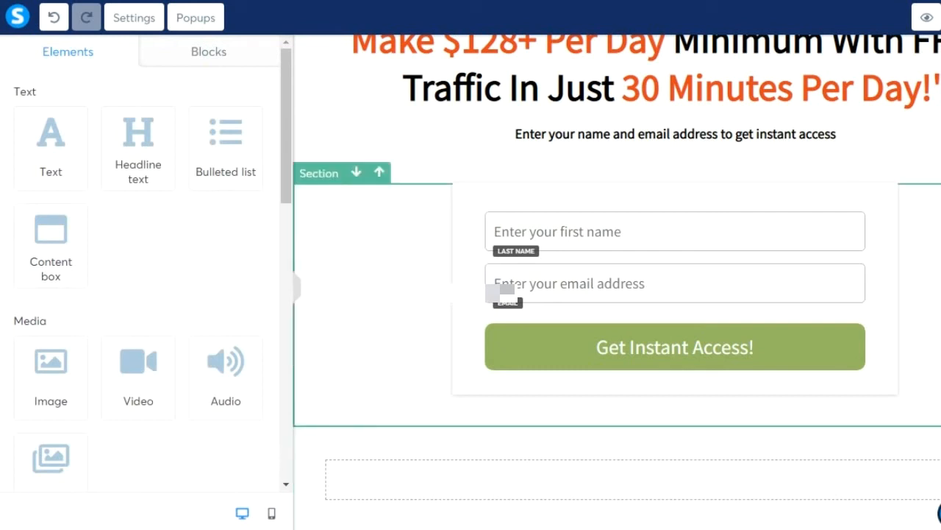
click(940, 417)
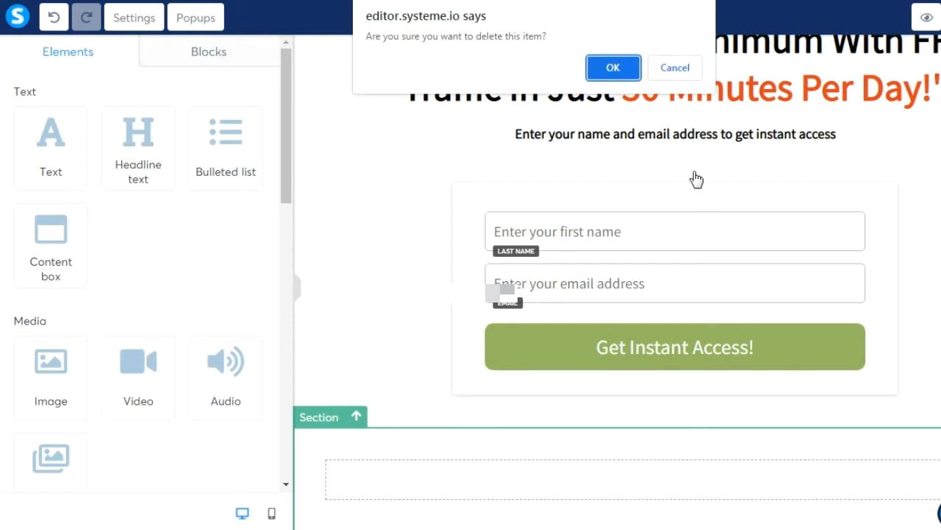
click(613, 74)
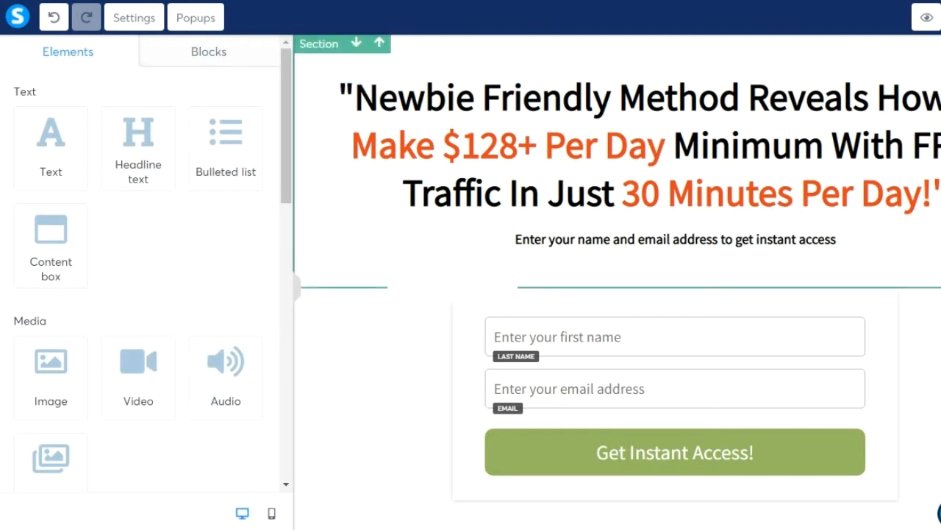
Set the headline section's bottom padding to 0.
click(452, 277)
drag(284, 156, 280, 340)
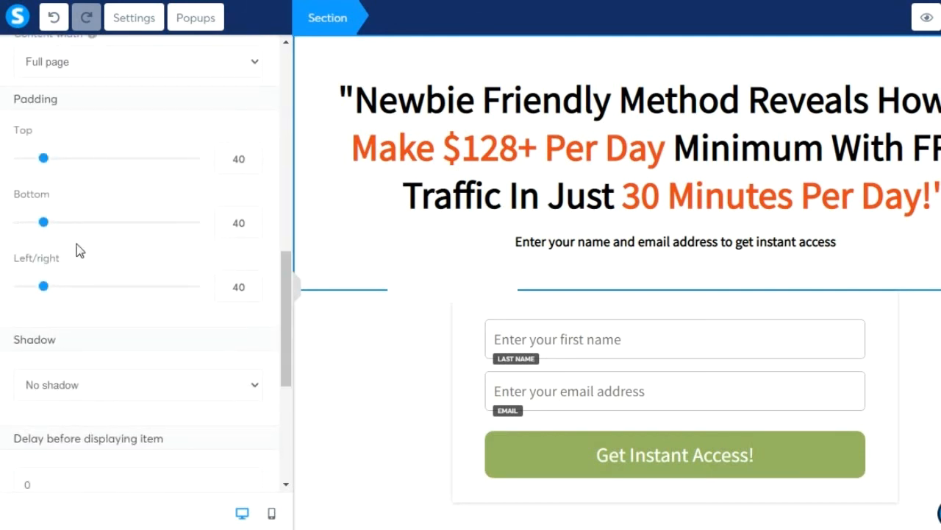
double_click(238, 222)
text(0)
click(330, 378)
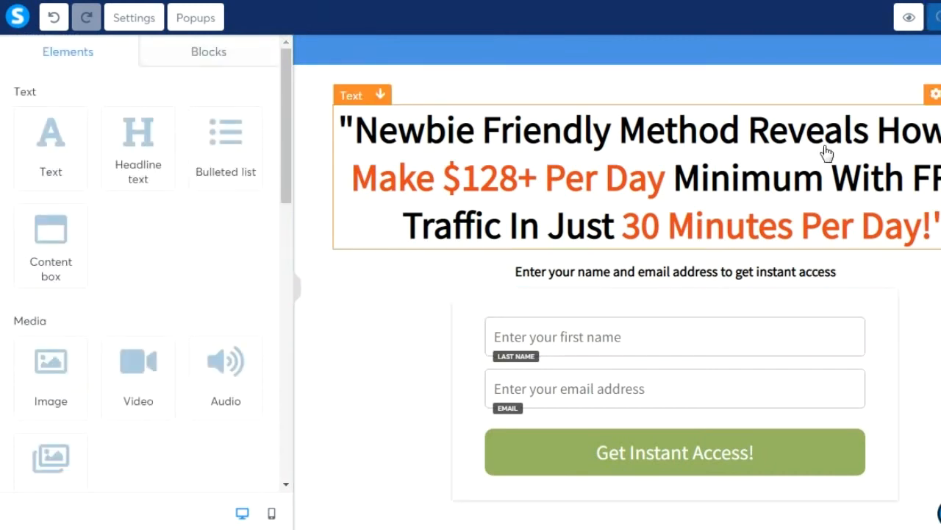
Copy the privacy line from the reference page.
click(909, 17)
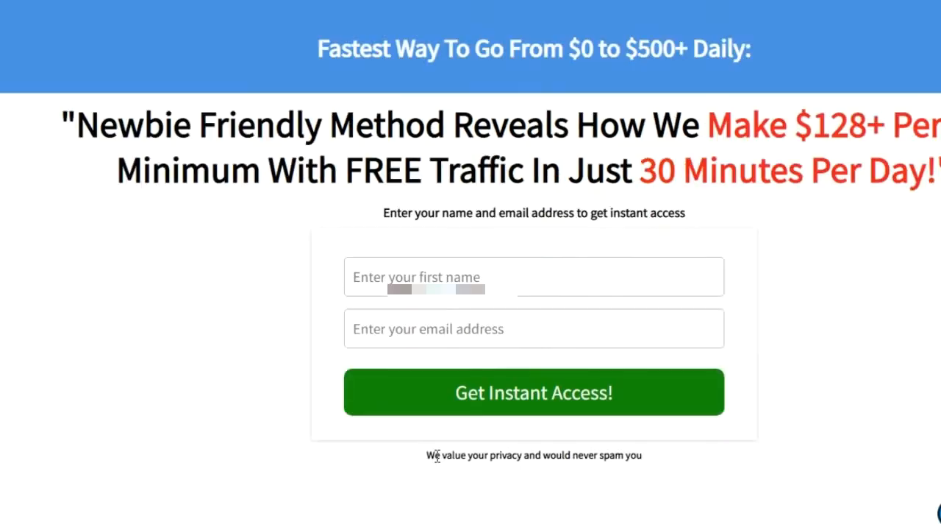
drag(428, 454, 596, 447)
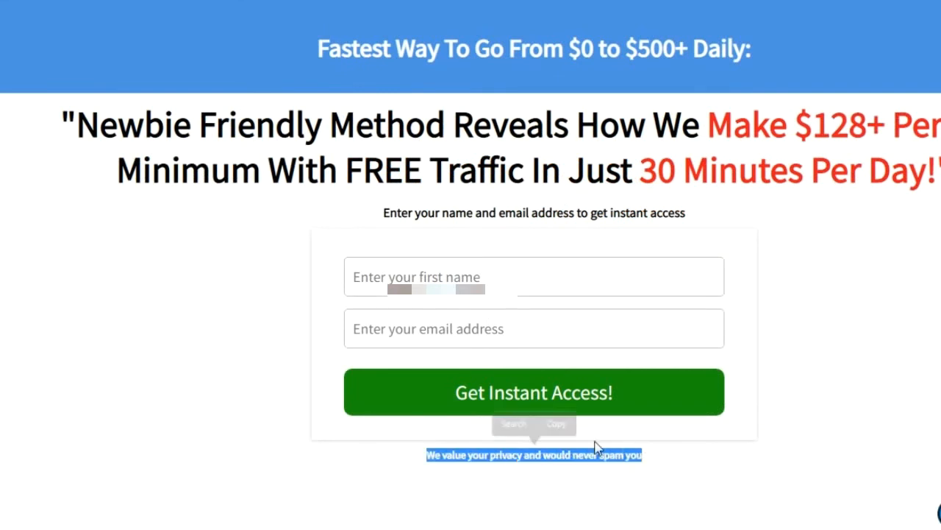
click(556, 425)
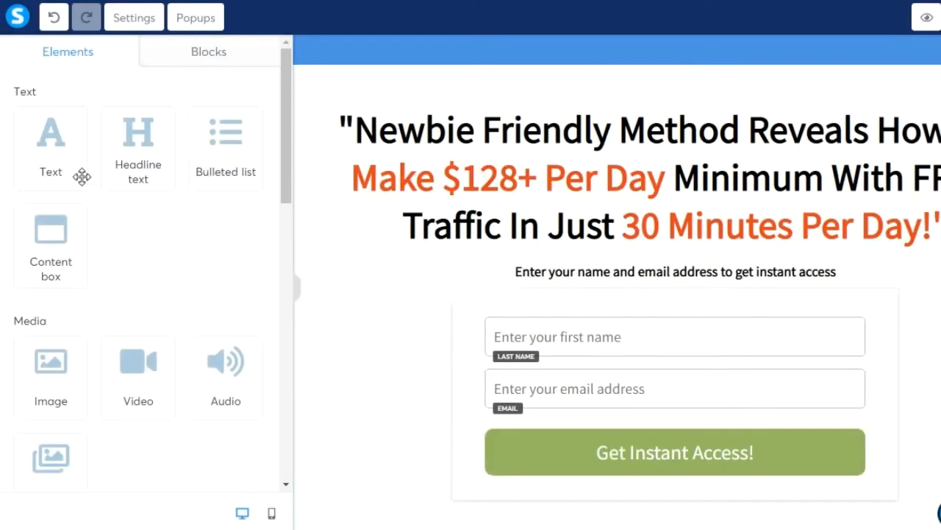
Add 'We value your privacy and would never spam you' below the button at 12 px, then save.
drag(48, 137, 630, 495)
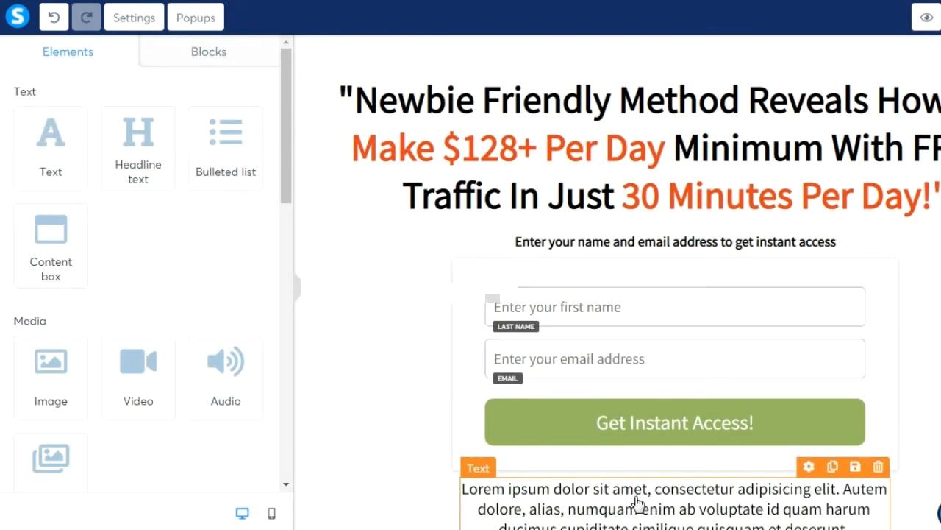
click(637, 497)
key(ctrl+a)
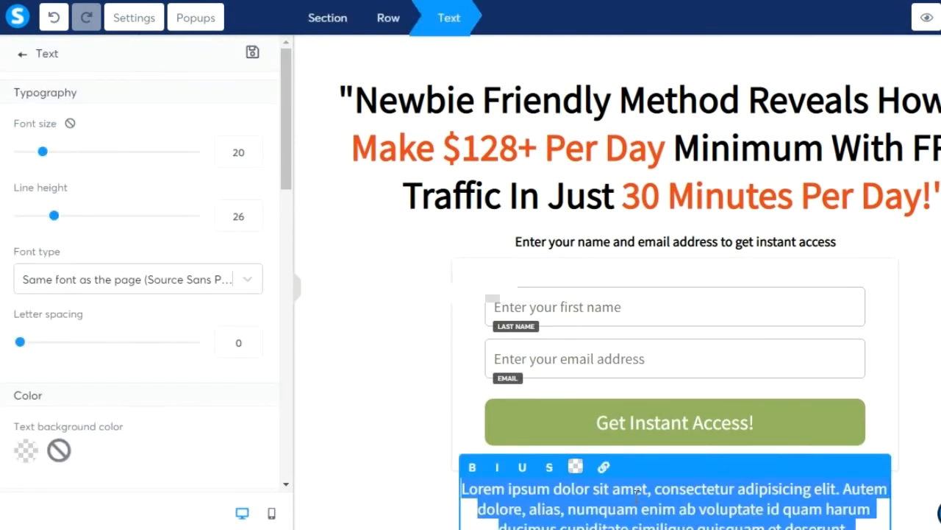
key(ctrl+v)
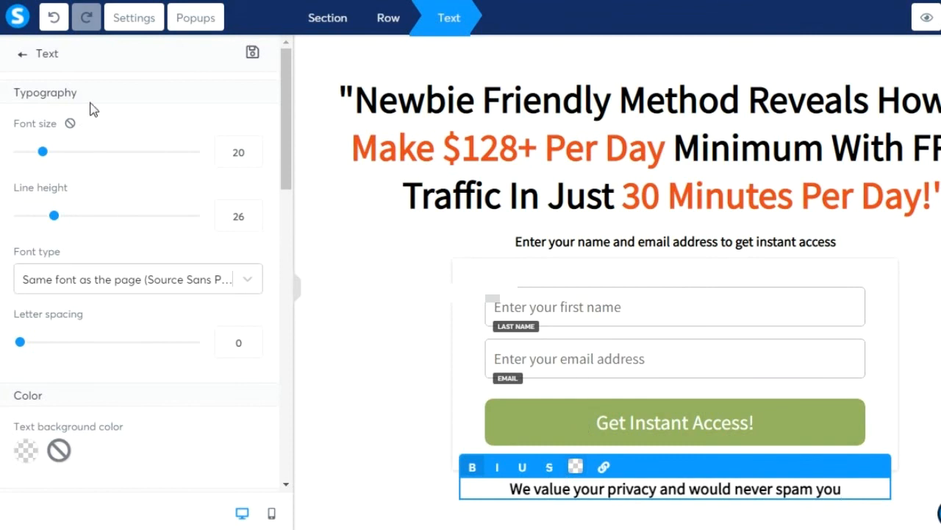
drag(40, 157, 29, 158)
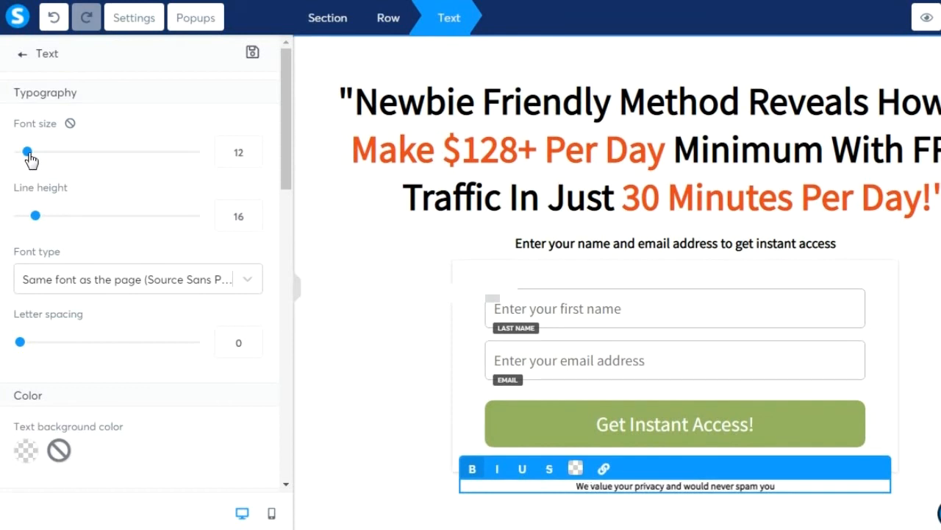
click(359, 309)
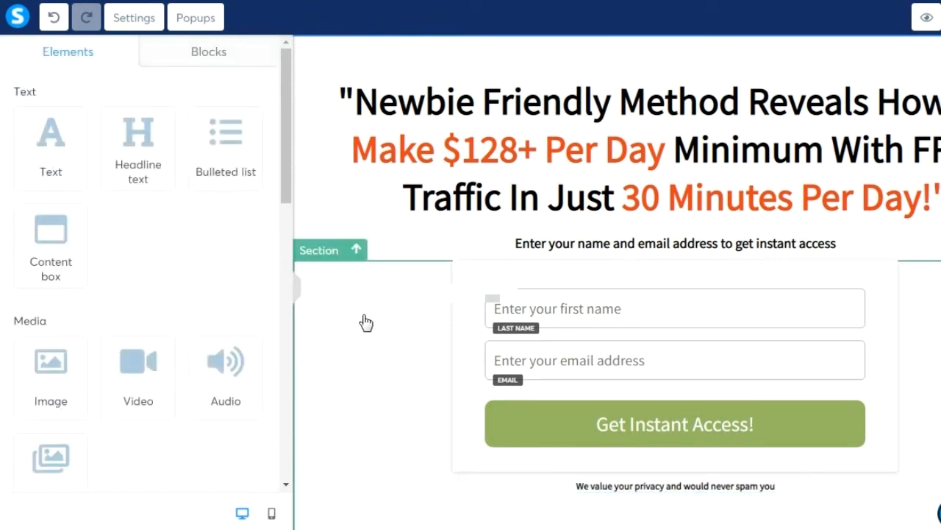
click(940, 27)
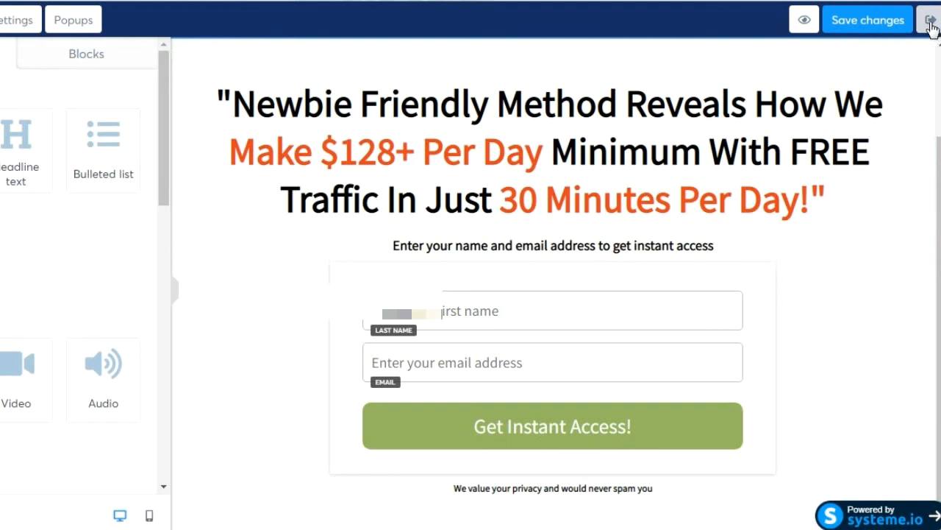
Exit the editor to the funnel step settings and open the live funnel page.
click(931, 24)
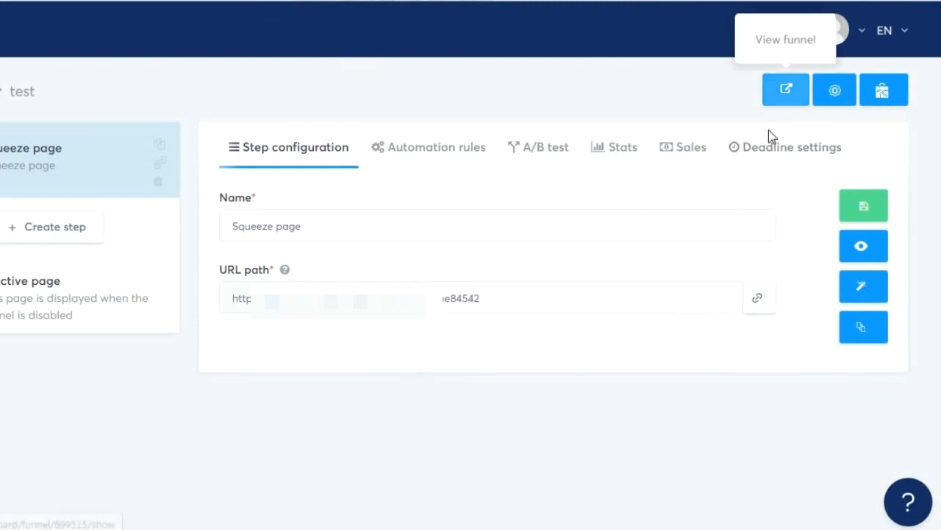
click(786, 90)
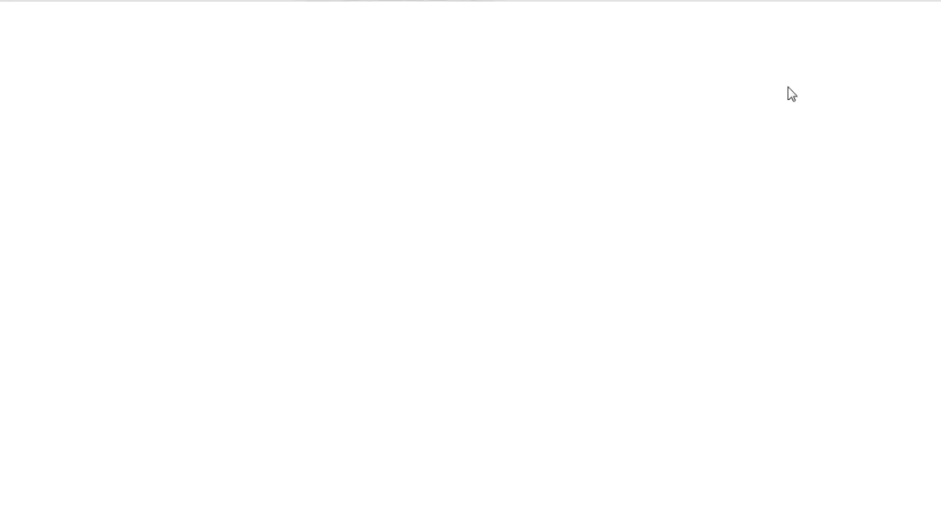